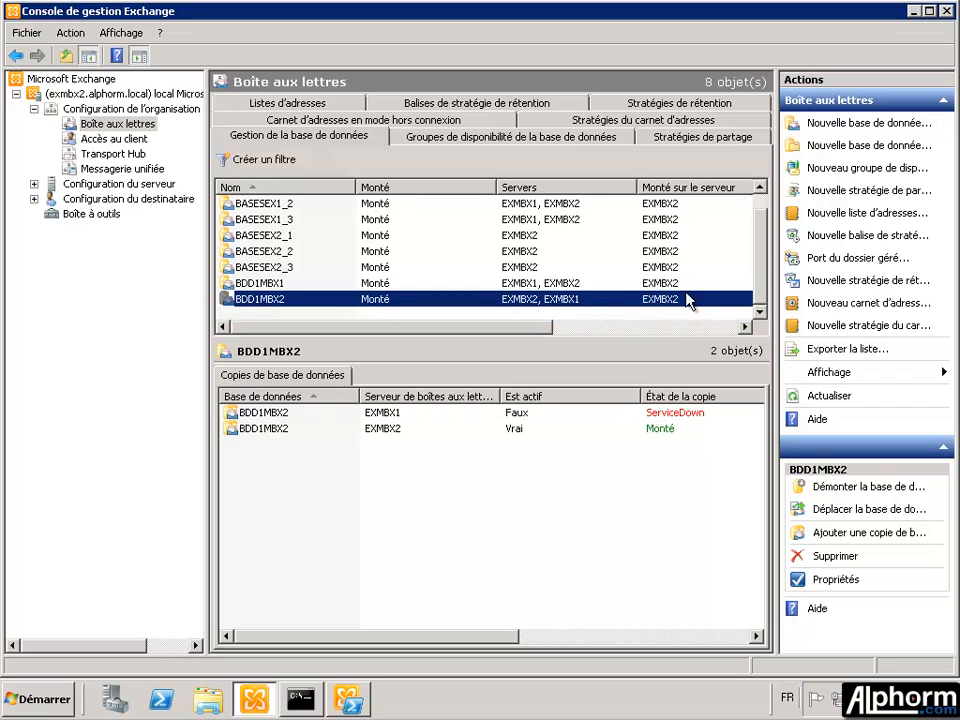
- Review the copy status of the databases listed above BDD1MBX2, up to BASESEX1_2
{"action": "key", "text": "Up"}
{"action": "key", "text": "Up"}
{"action": "key", "text": "Up"}
{"action": "key", "text": "Up"}
{"action": "key", "text": "Up"}
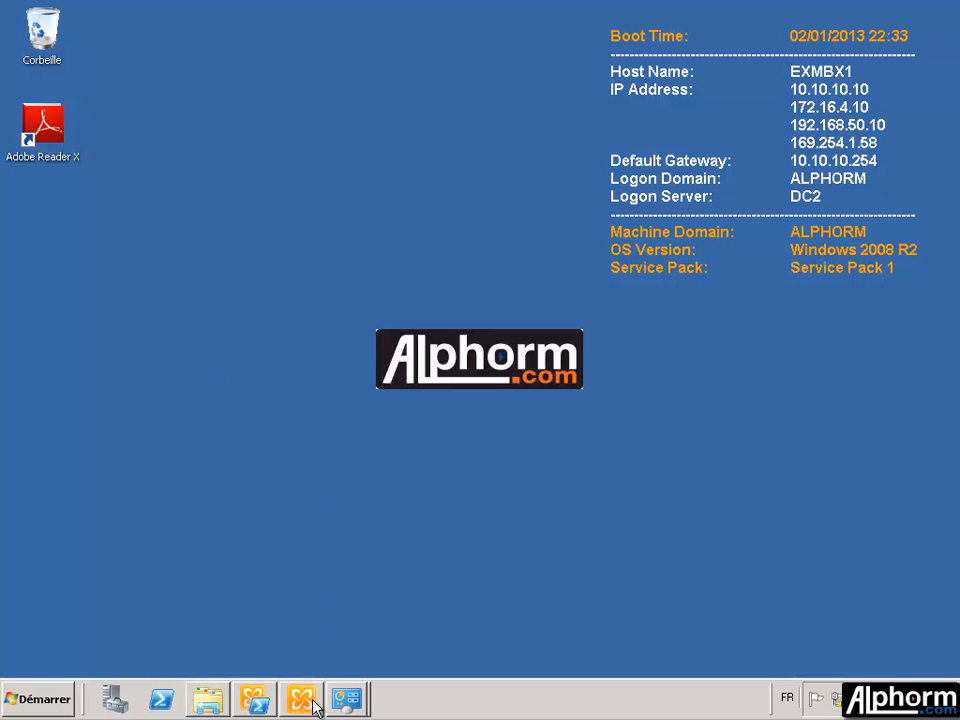
- Switch to the console on EXMBX1, refresh the organization's mailbox database list and dismiss the message
{"action": "left_click", "coordinate": [304, 700]}
{"action": "left_click", "coordinate": [105, 124]}
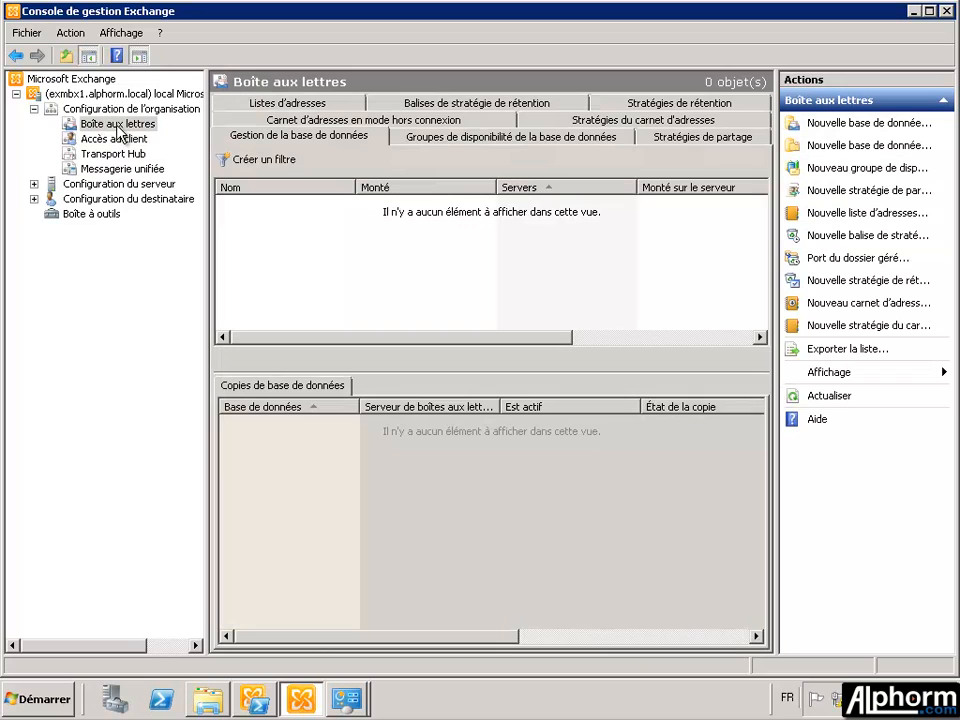
{"action": "left_click", "coordinate": [834, 398]}
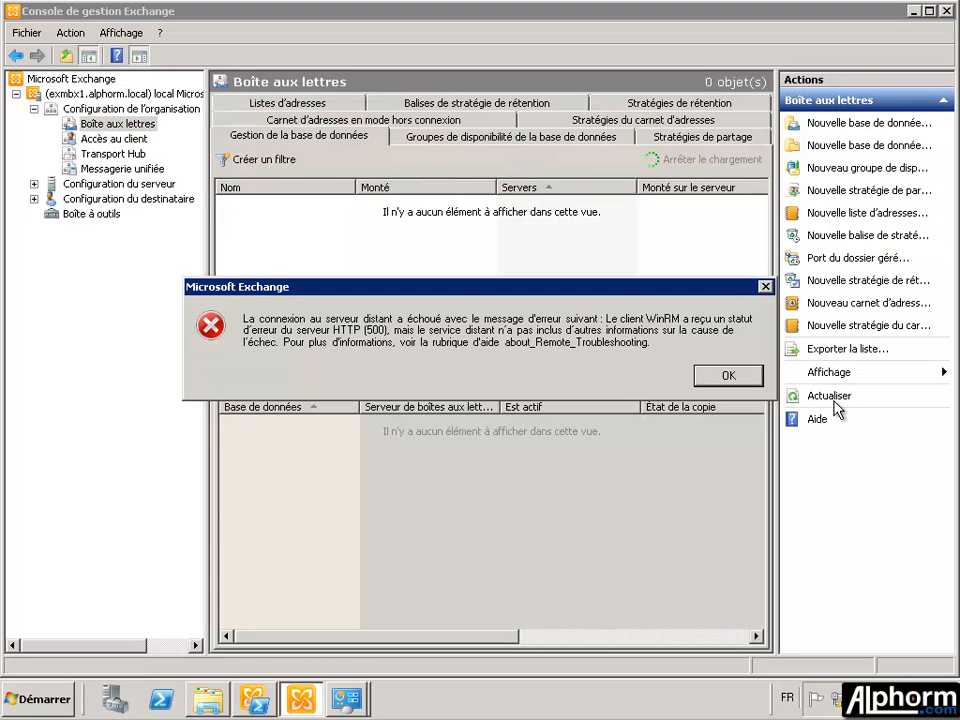
{"action": "left_click", "coordinate": [750, 383]}
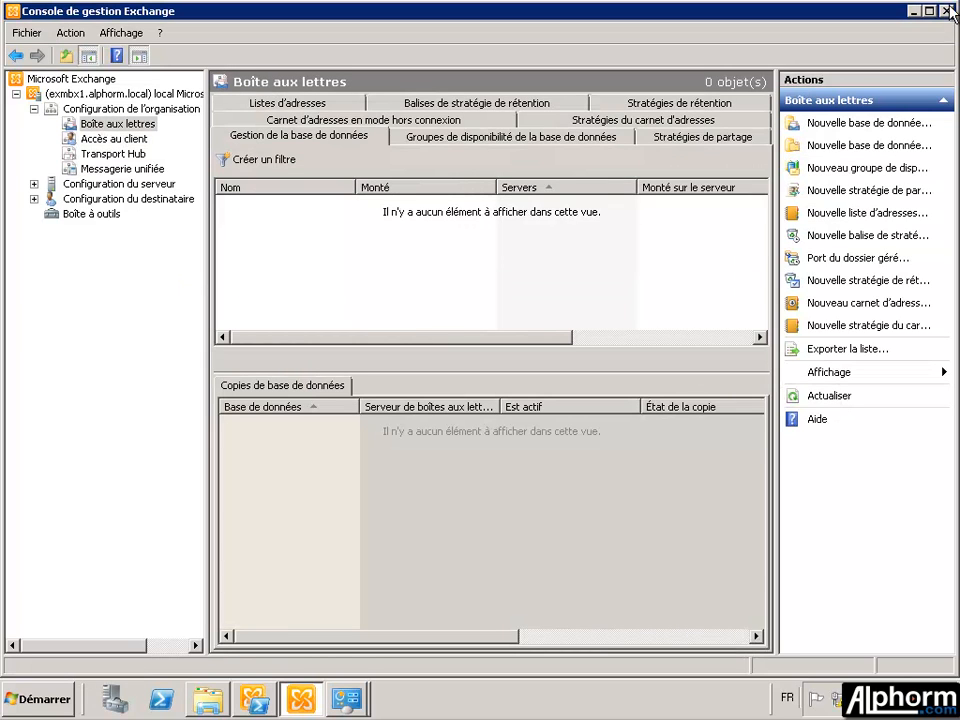
- Close the Exchange Management Console on EXMBX1 and start it again
{"action": "left_click", "coordinate": [943, 11]}
{"action": "left_click", "coordinate": [44, 706]}
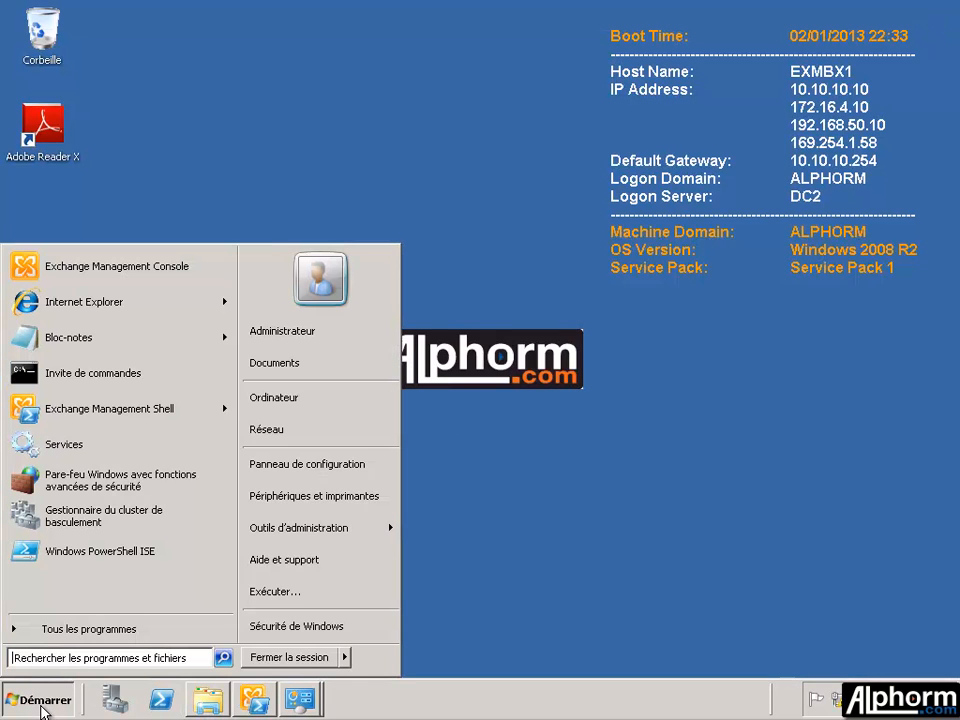
{"action": "left_click", "coordinate": [157, 272]}
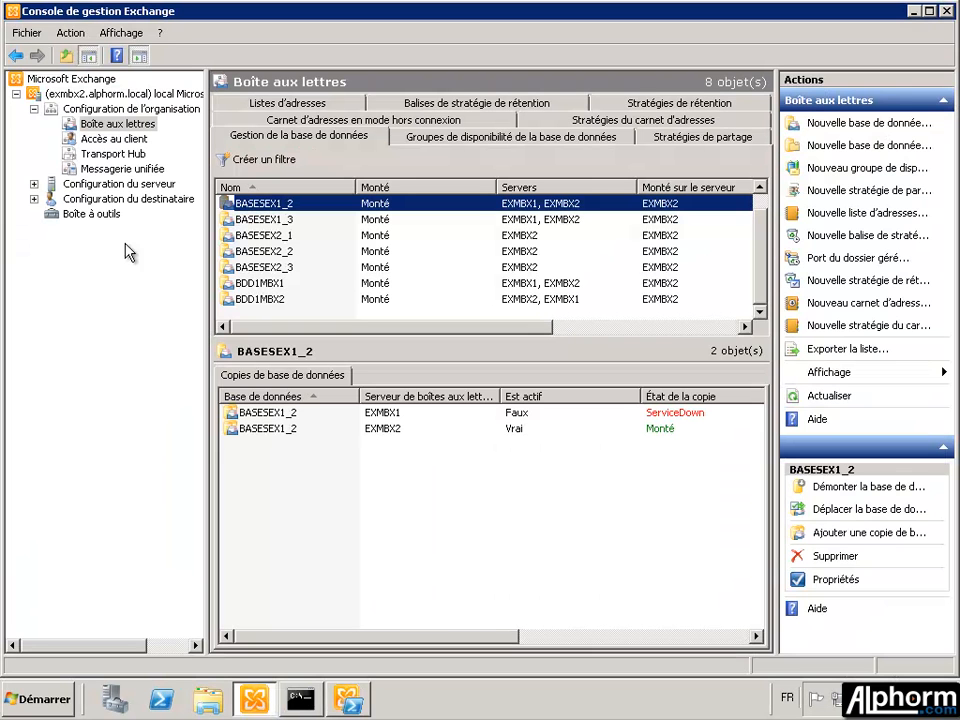
- Switch to the console on EXMBX2, list the recipient mailboxes and select the third mailbox
{"action": "left_click", "coordinate": [34, 200]}
{"action": "left_click", "coordinate": [100, 213]}
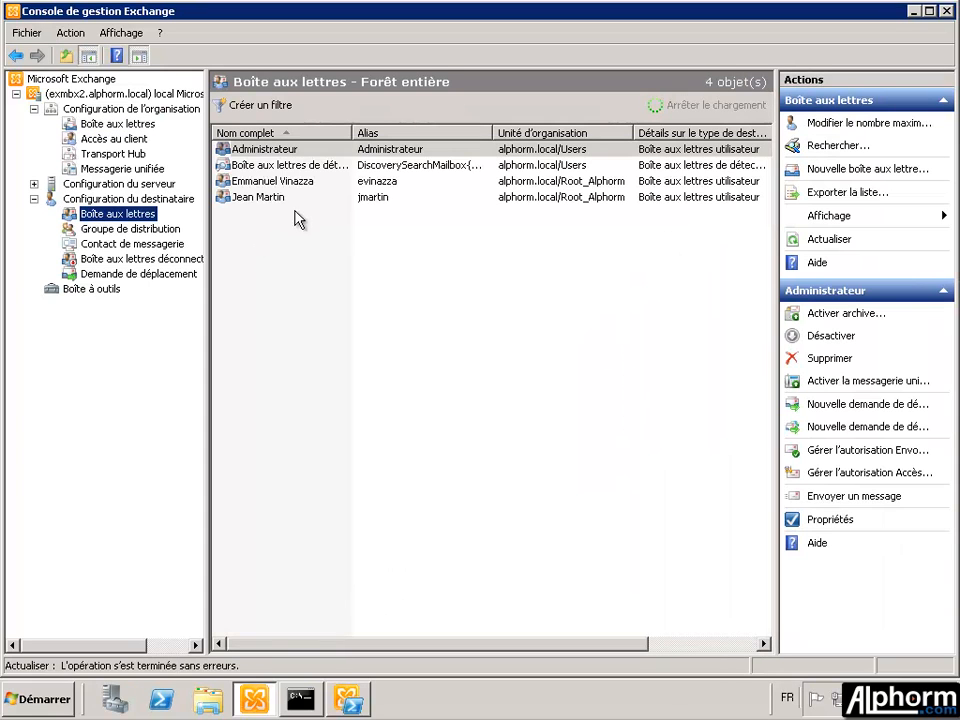
{"action": "right_click", "coordinate": [255, 185]}
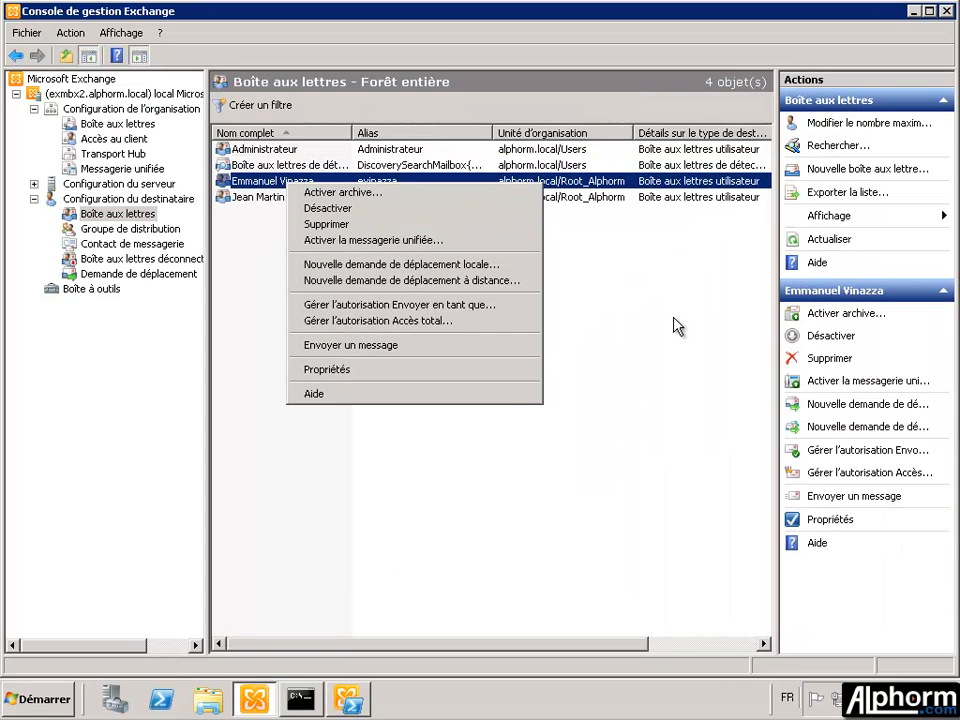
{"action": "key", "text": "Escape"}
{"action": "left_click", "coordinate": [452, 183]}
{"action": "left_click_drag", "start_coordinate": [612, 646], "coordinate": [293, 448]}
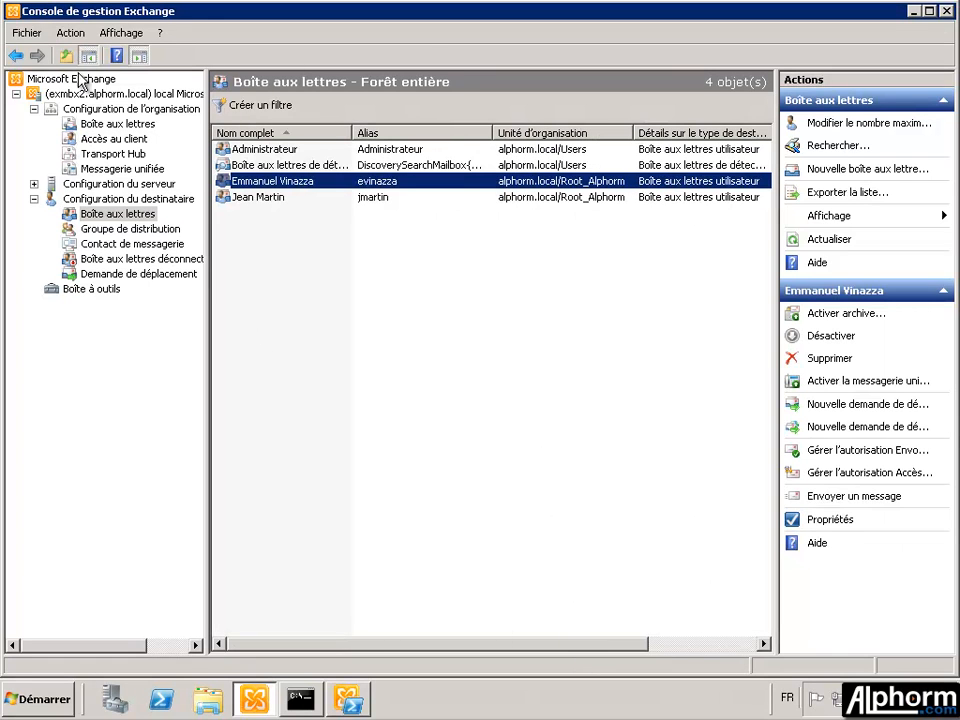
- Add the Base de données column to the displayed columns of the recipient mailbox list
{"action": "left_click", "coordinate": [120, 33]}
{"action": "left_click", "coordinate": [110, 79]}
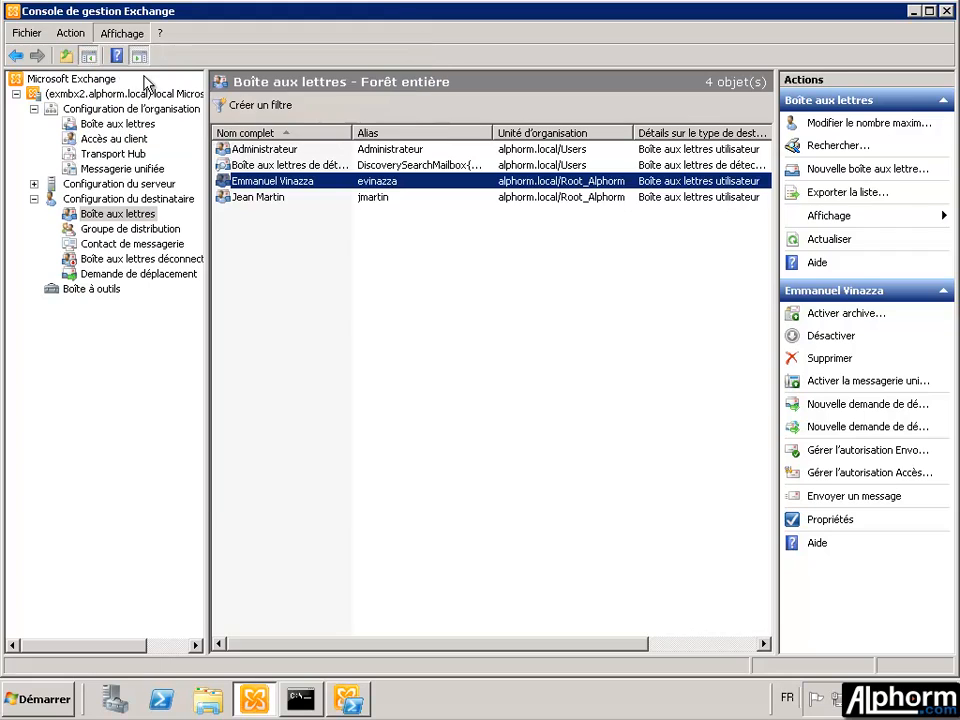
{"action": "scroll", "coordinate": [340, 418], "scroll_direction": "down", "scroll_amount": 5}
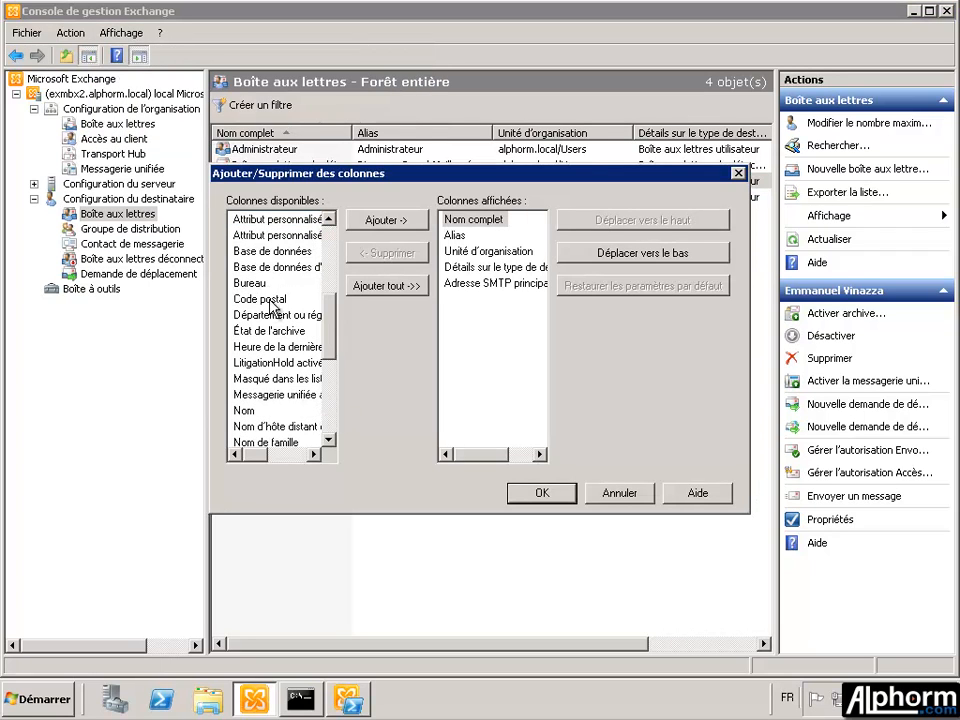
{"action": "left_click", "coordinate": [262, 266]}
{"action": "left_click", "coordinate": [270, 251]}
{"action": "left_click", "coordinate": [400, 222]}
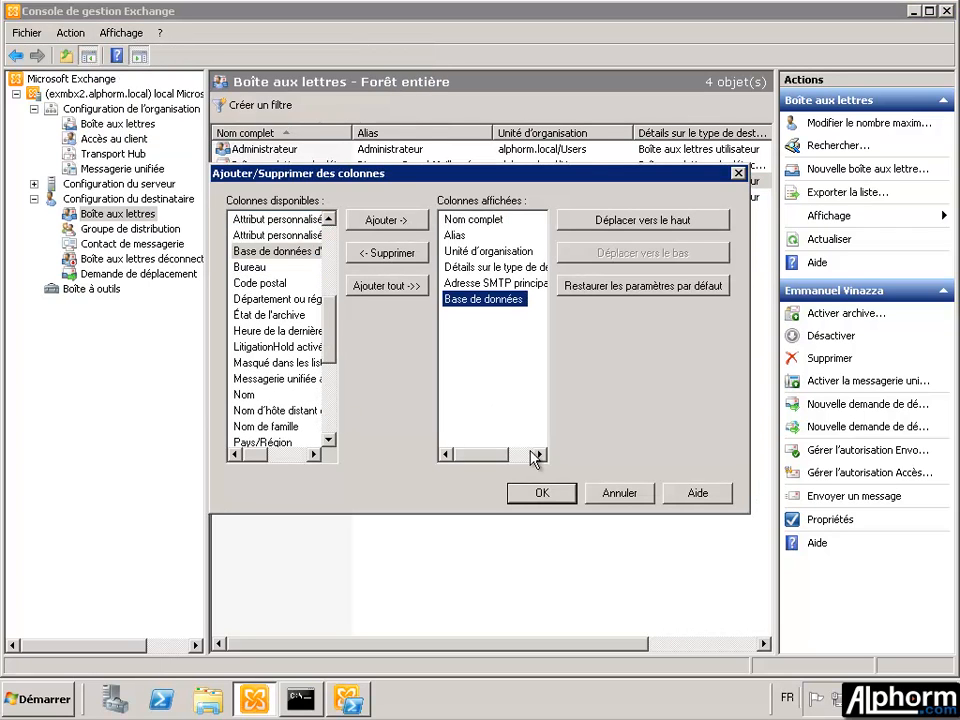
- Place the Base de données column directly after Nom complet, apply the layout and select the third mailbox
{"action": "left_click", "coordinate": [636, 222]}
{"action": "left_click", "coordinate": [636, 222]}
{"action": "left_click", "coordinate": [636, 222]}
{"action": "left_click", "coordinate": [636, 222]}
{"action": "left_click", "coordinate": [566, 489]}
{"action": "left_click", "coordinate": [408, 181]}
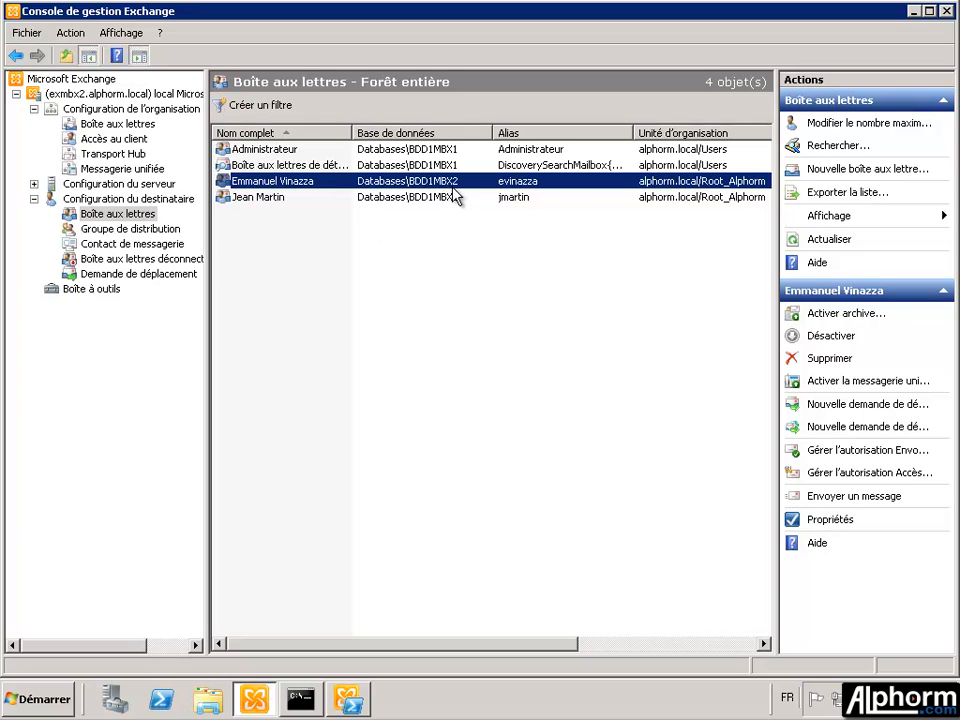
- Examine on which server BDD1MBX2 is mounted and the status of its copies in the organization's mailbox databases
{"action": "left_click", "coordinate": [132, 127]}
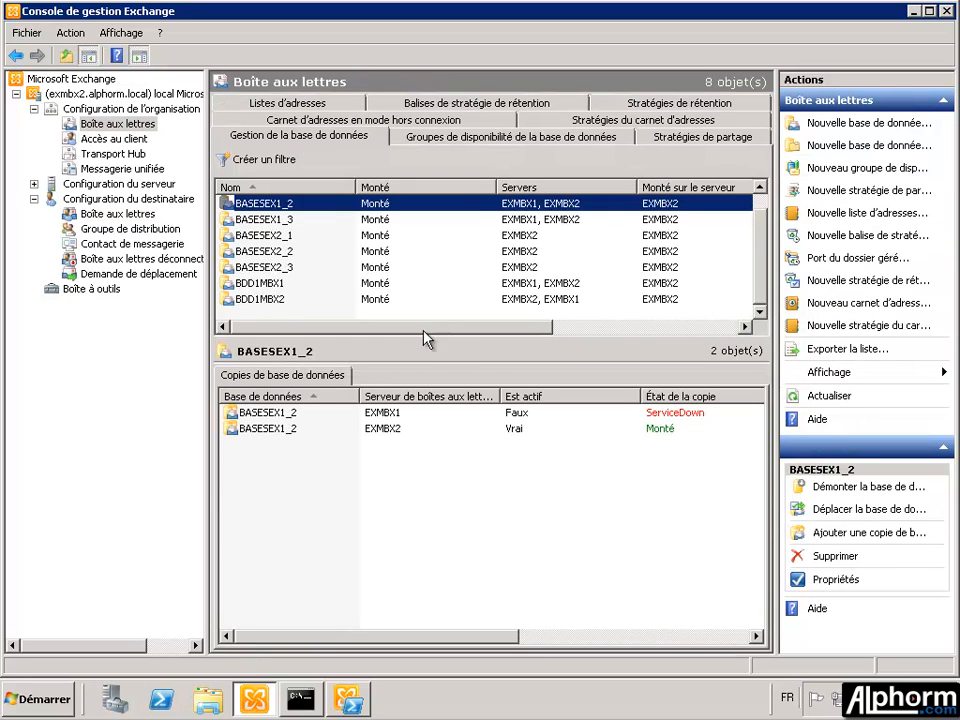
{"action": "left_click", "coordinate": [297, 300]}
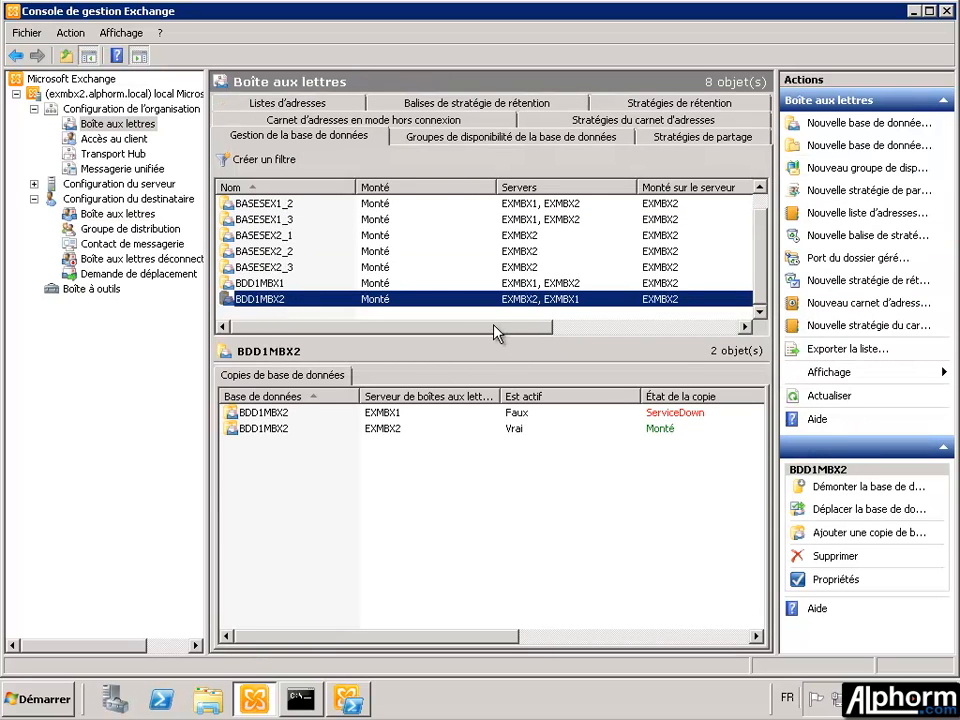
{"action": "left_click_drag", "start_coordinate": [495, 327], "coordinate": [658, 340]}
{"action": "left_click", "coordinate": [744, 327]}
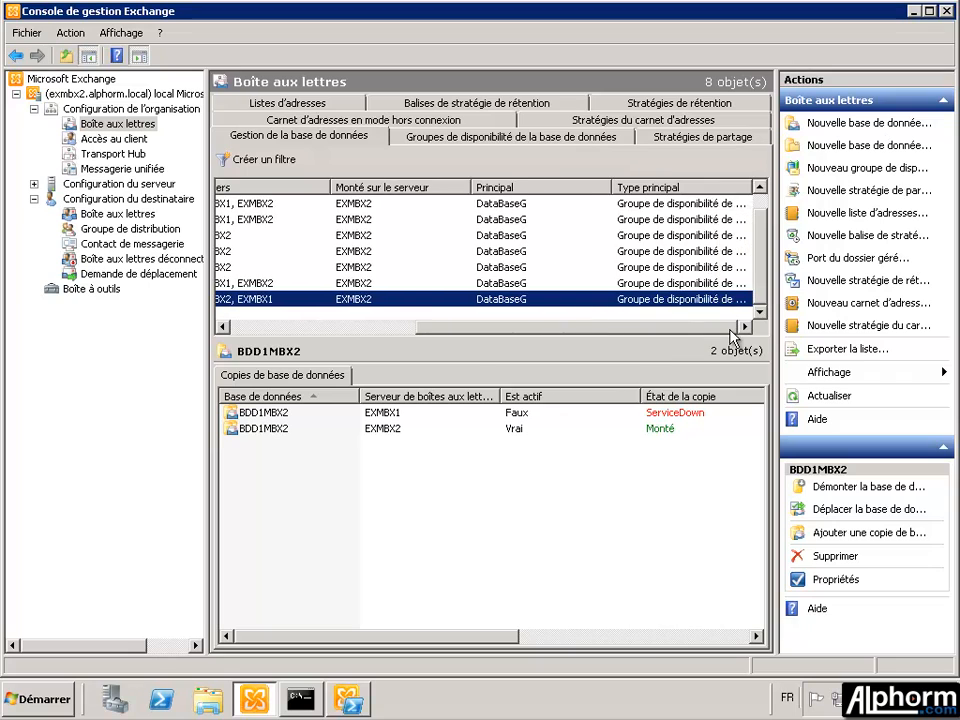
{"action": "left_click_drag", "start_coordinate": [591, 334], "coordinate": [352, 337]}
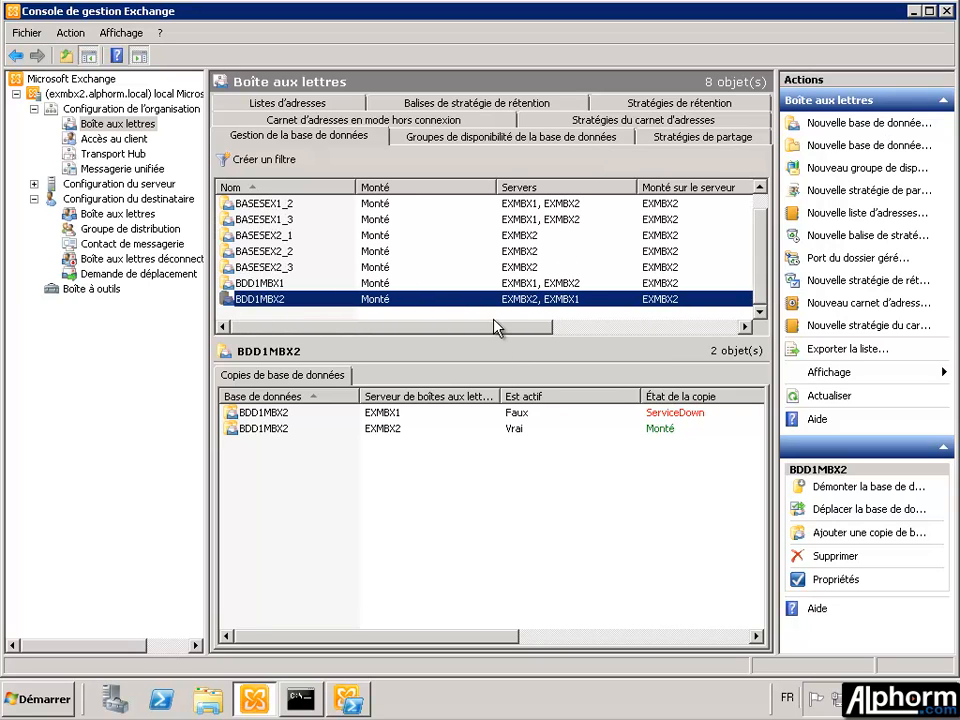
{"action": "left_click", "coordinate": [615, 430]}
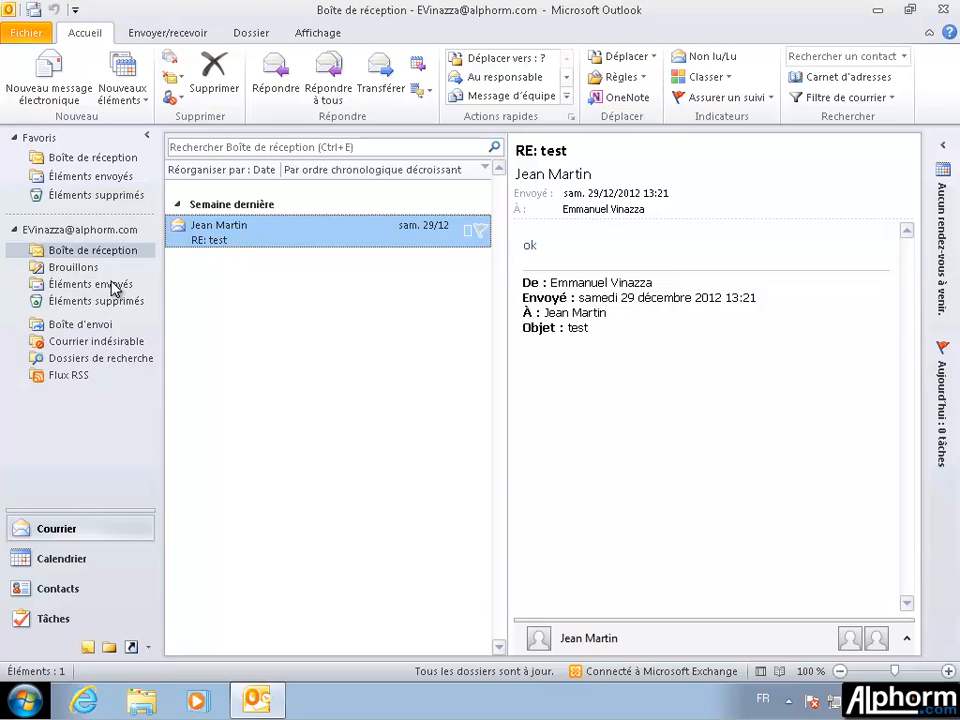
- Switch to Outlook and view the mailbox user's inbox
{"action": "left_click", "coordinate": [88, 254]}
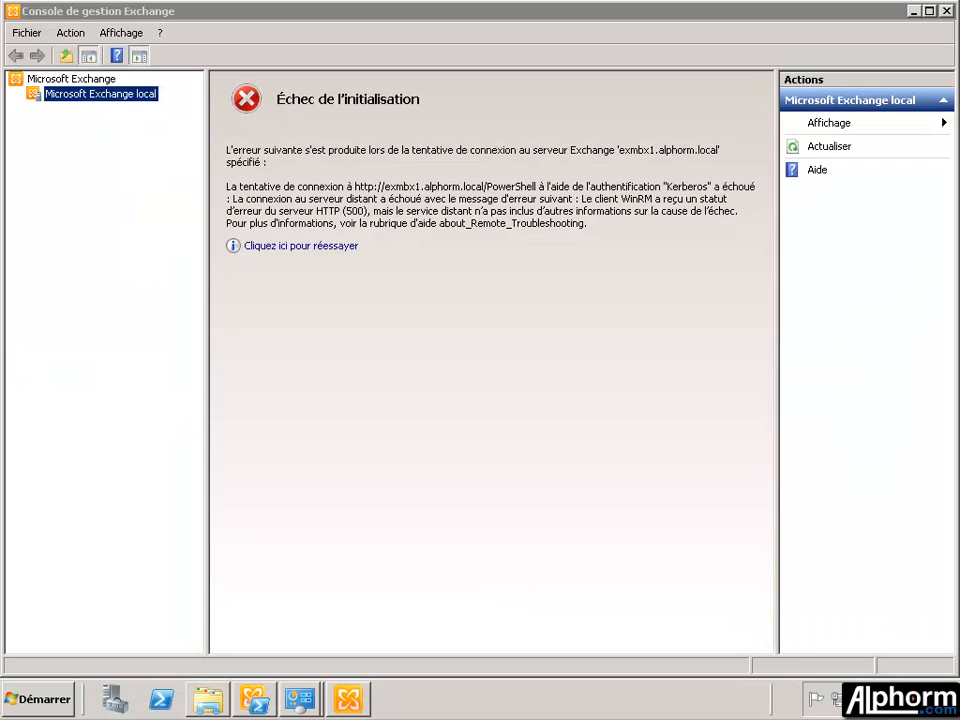
- Switch back to the EXMBX1 console, retry the Exchange server connection and show the organization's mailbox databases
{"action": "left_click", "coordinate": [327, 248]}
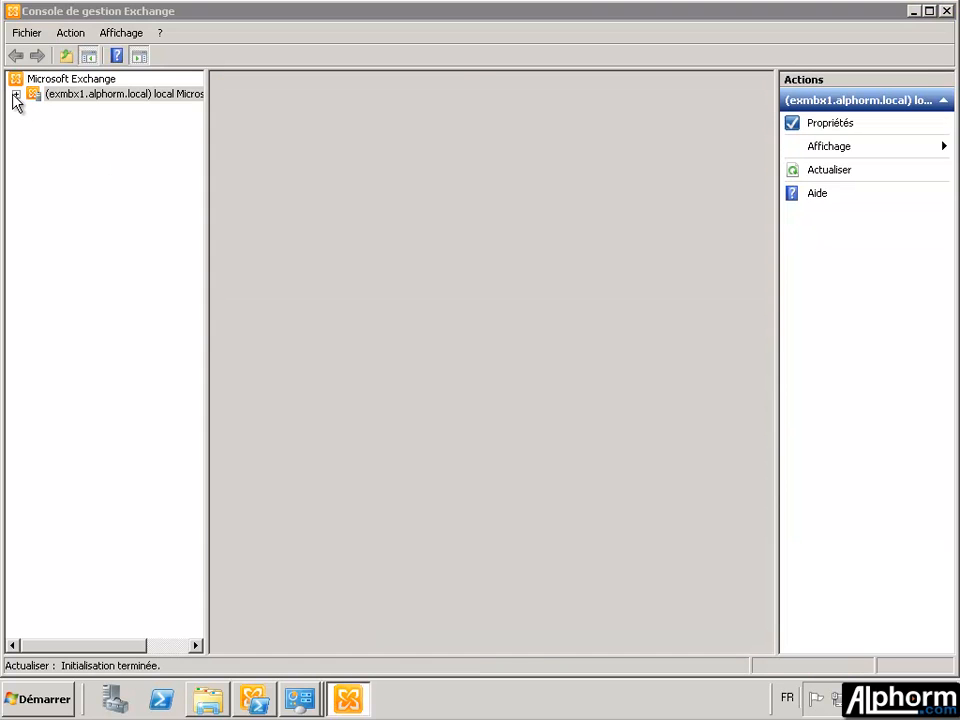
{"action": "left_click", "coordinate": [15, 95]}
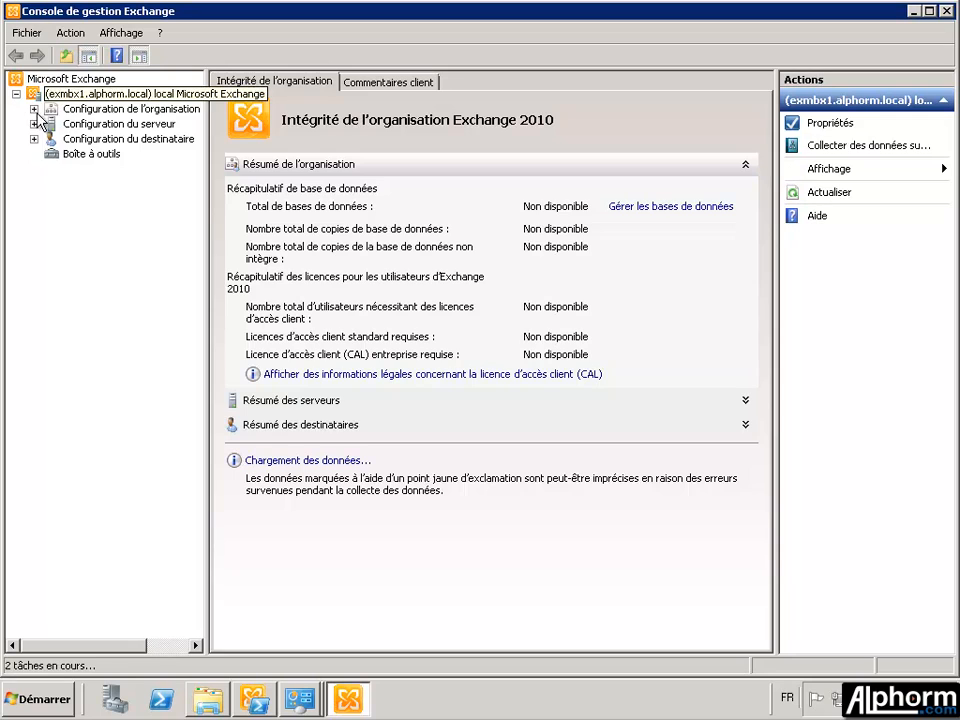
{"action": "left_click", "coordinate": [123, 127]}
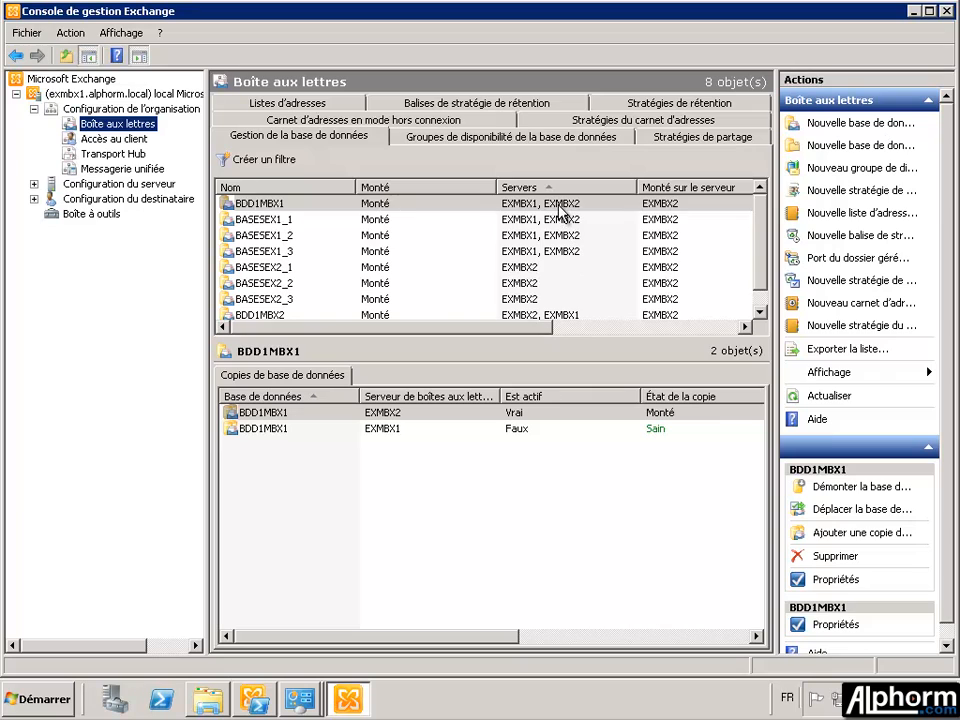
- Check the BDD1MBX1 database and the status of its passive copy on EXMBX1
{"action": "left_click", "coordinate": [558, 204]}
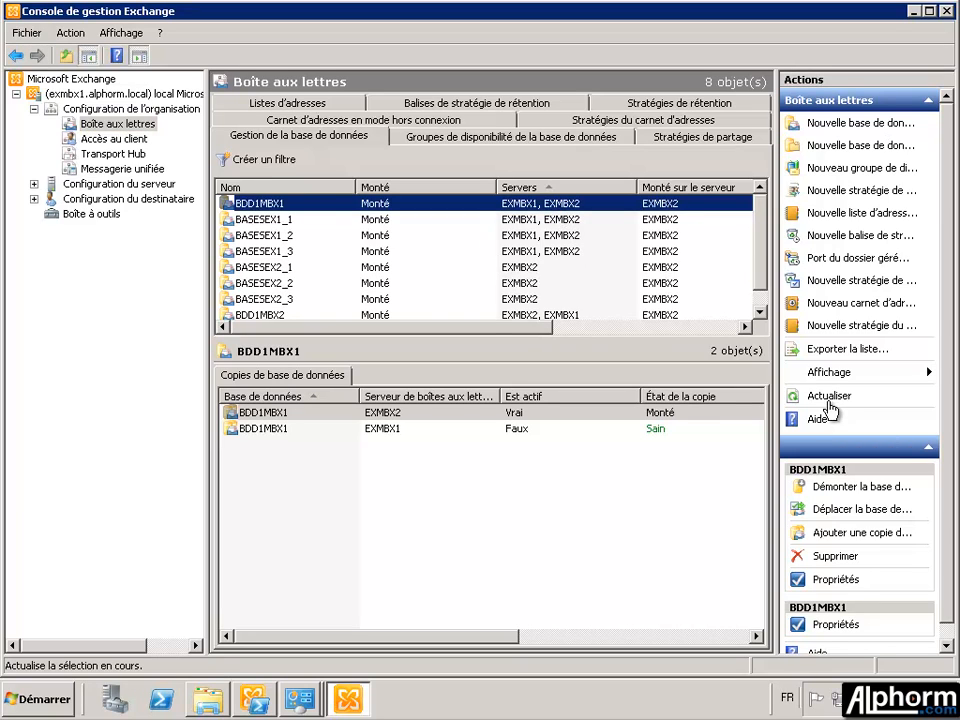
{"action": "left_click", "coordinate": [501, 429]}
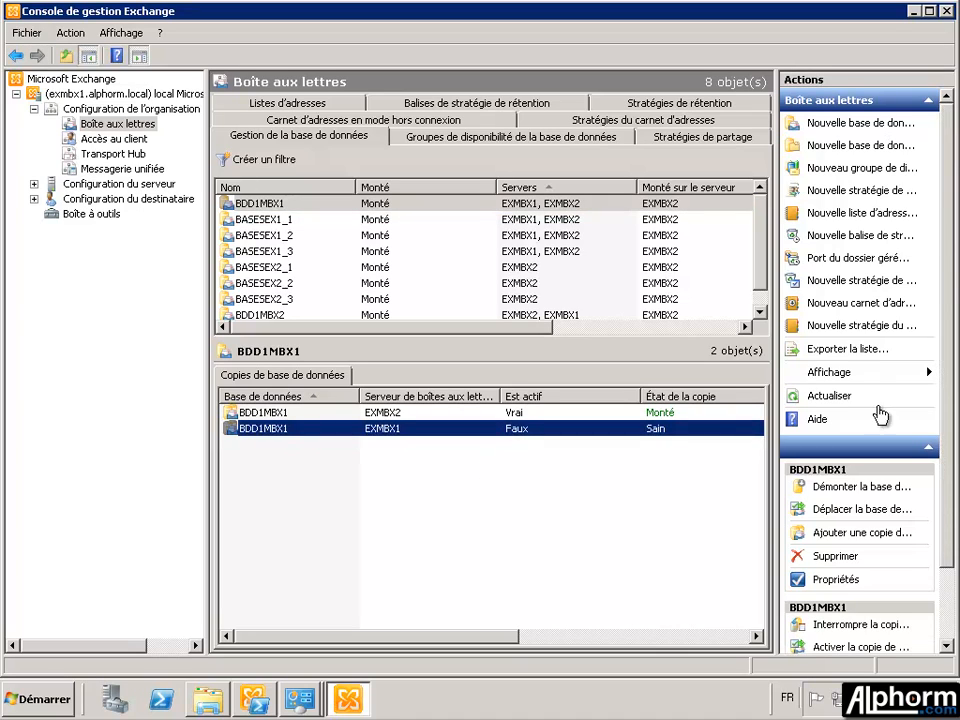
{"action": "left_click", "coordinate": [397, 208]}
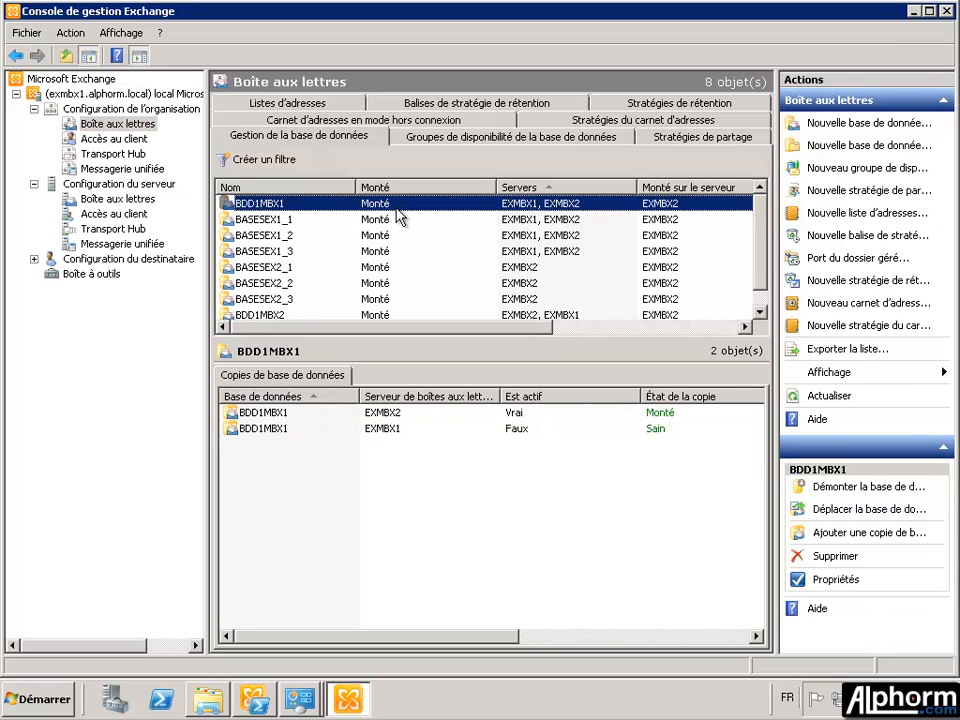
- Move the active mailbox database BDD1MBX1 to server EXMBX1, finish the wizard and select its EXMBX1 copy
{"action": "right_click", "coordinate": [285, 207]}
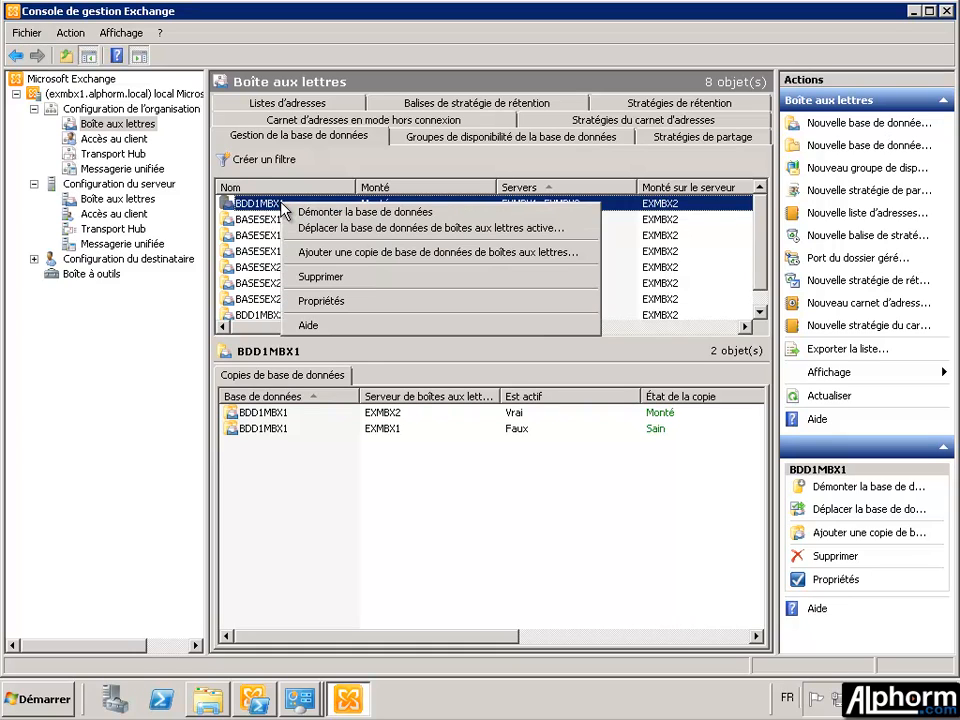
{"action": "left_click", "coordinate": [364, 234]}
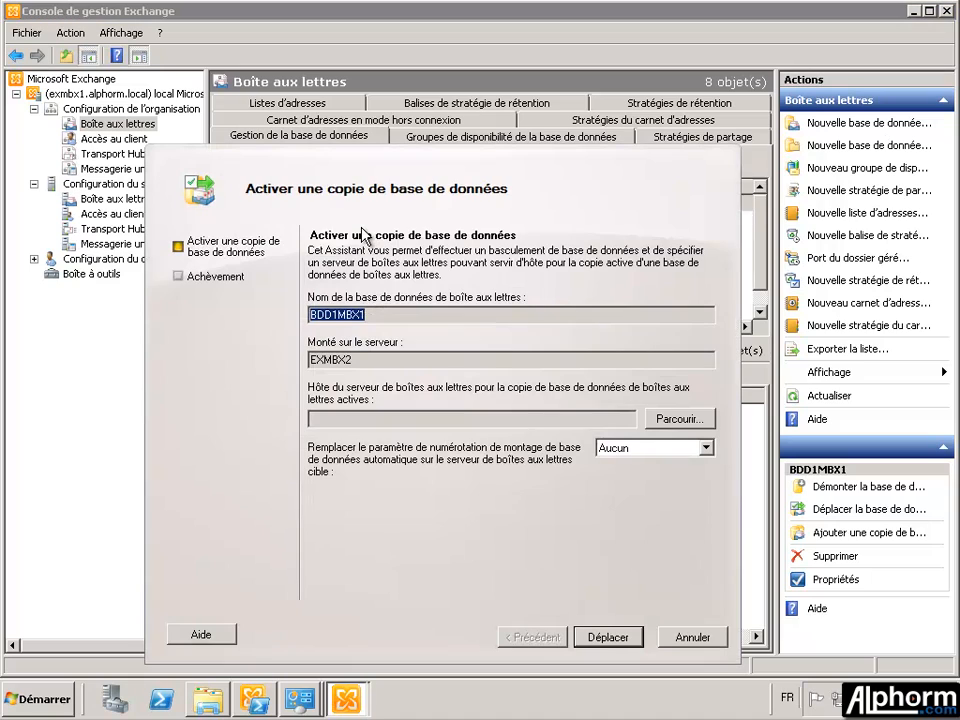
{"action": "left_click", "coordinate": [670, 421]}
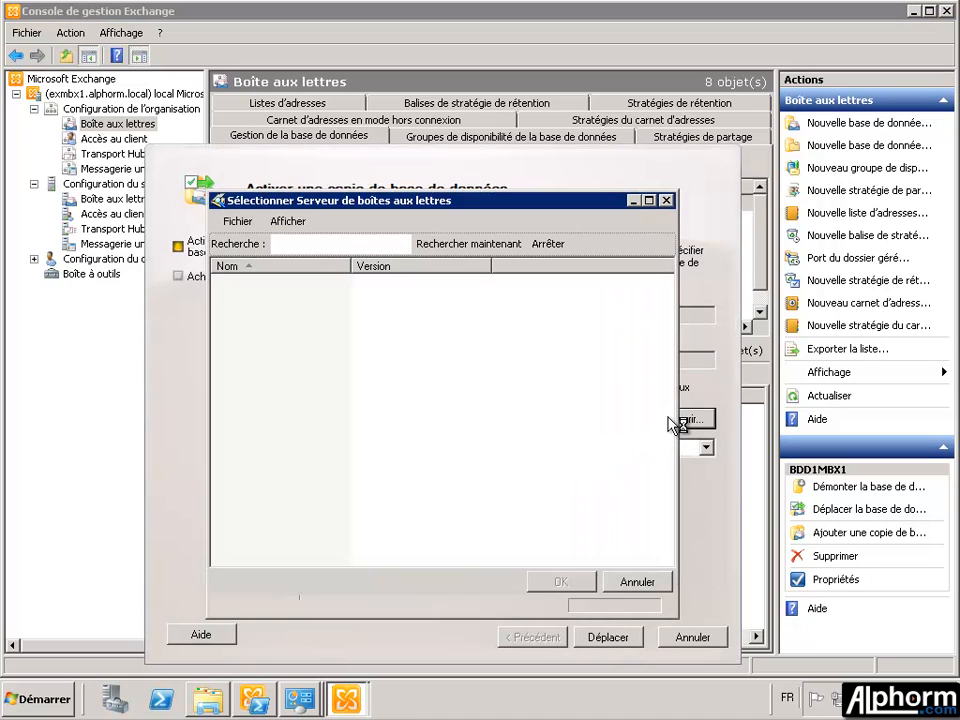
{"action": "left_click_drag", "start_coordinate": [410, 207], "coordinate": [614, 229]}
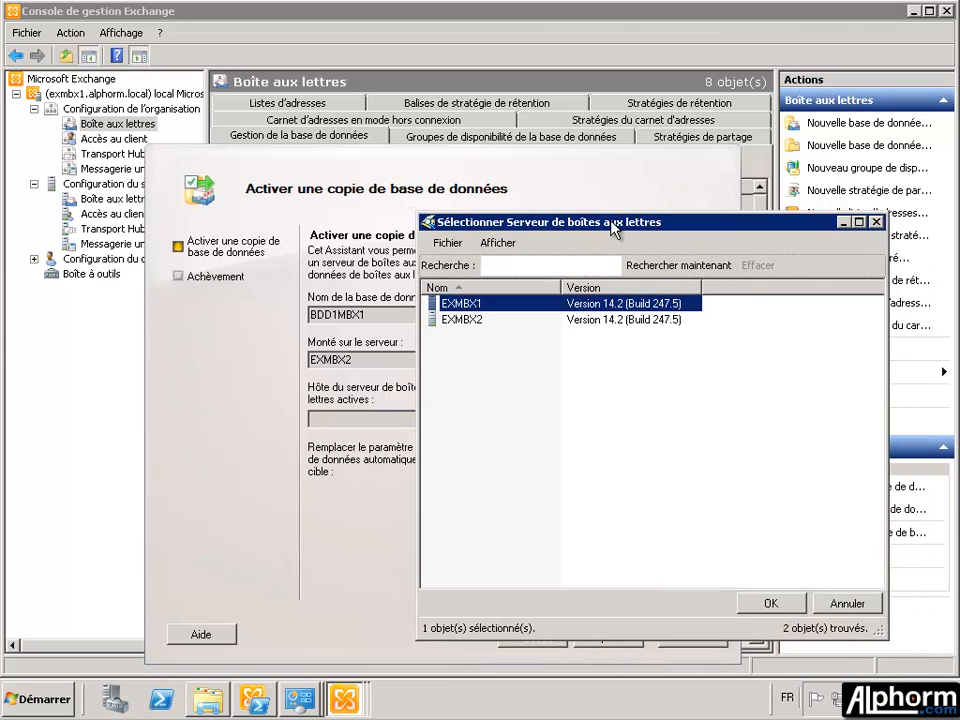
{"action": "left_click", "coordinate": [767, 604]}
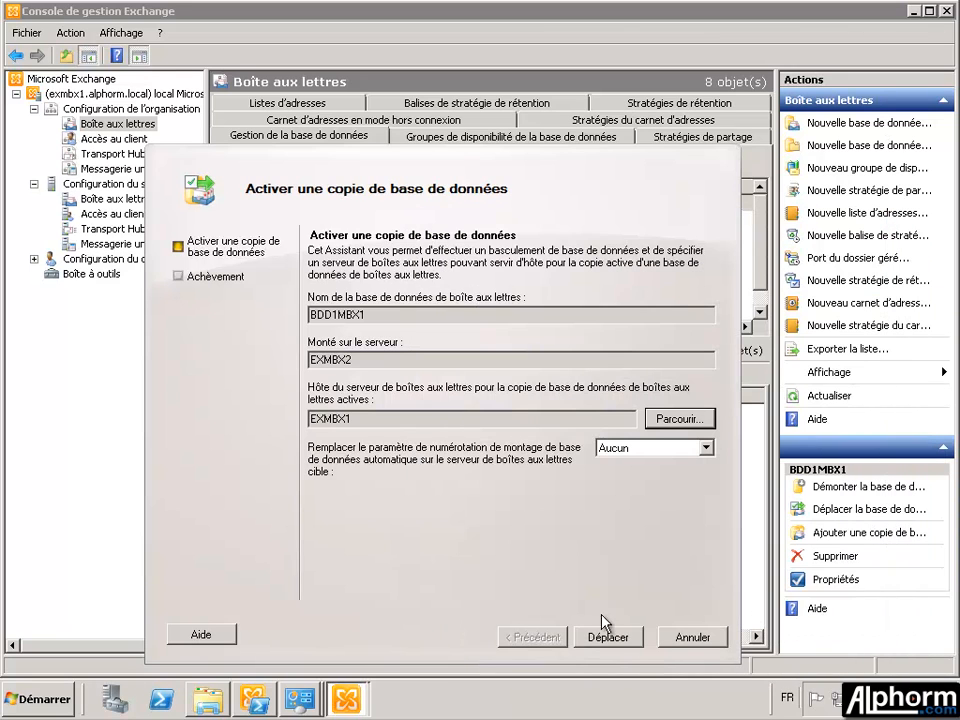
{"action": "left_click", "coordinate": [612, 637]}
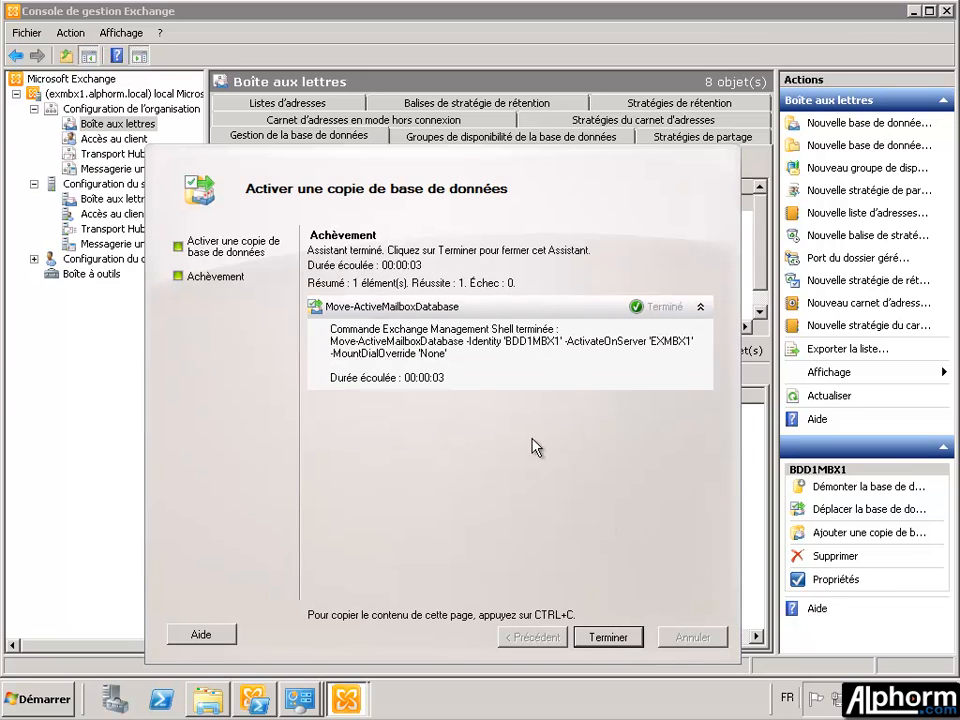
{"action": "left_click", "coordinate": [612, 637]}
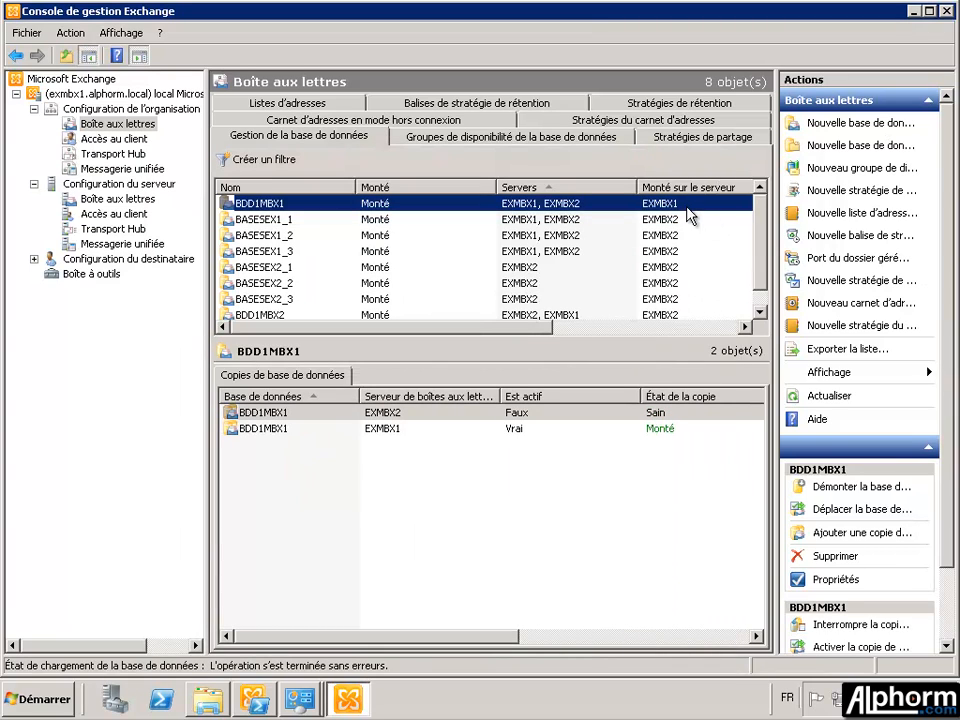
{"action": "left_click", "coordinate": [658, 430]}
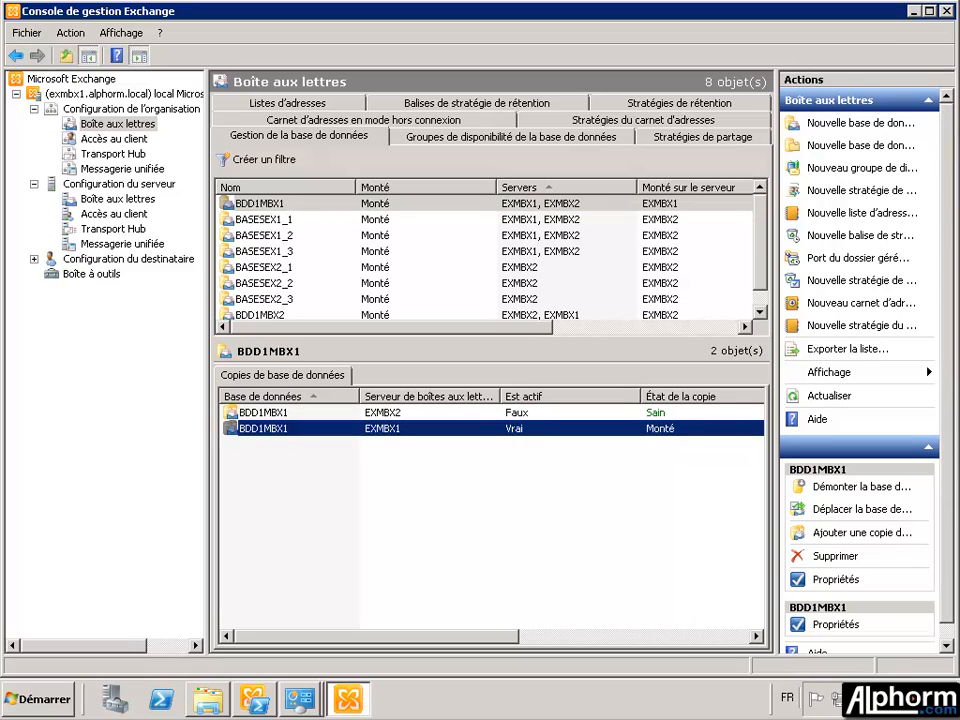
- Move the active mailbox database BDD1MBX2 to server EXMBX1 and finish the wizard
{"action": "left_click", "coordinate": [283, 317]}
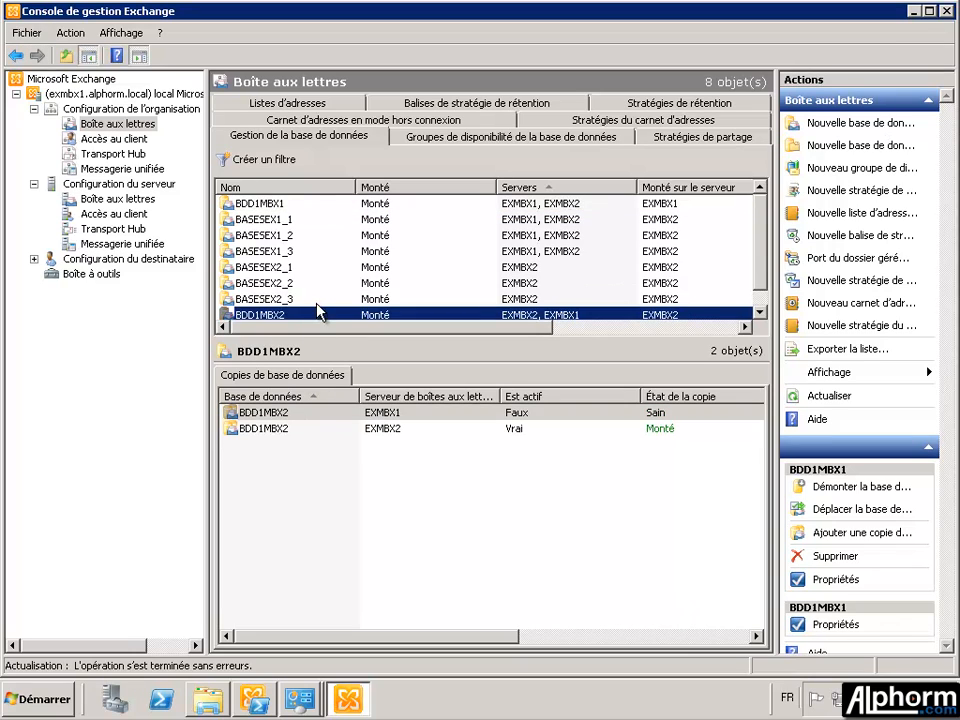
{"action": "right_click", "coordinate": [304, 299]}
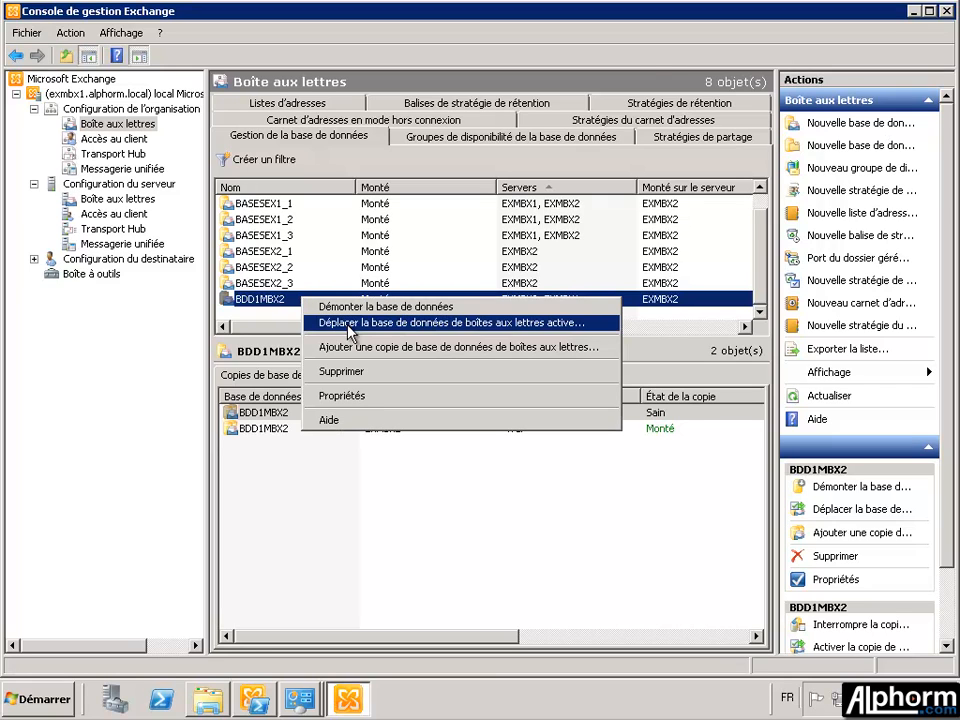
{"action": "left_click", "coordinate": [348, 323]}
{"action": "left_click", "coordinate": [600, 340]}
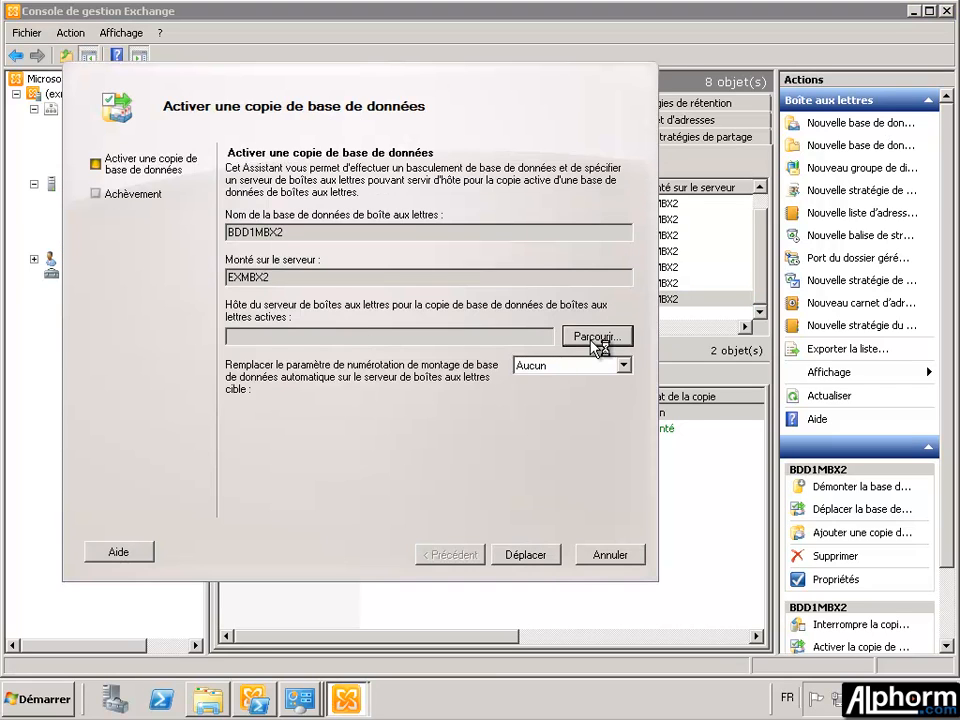
{"action": "left_click", "coordinate": [476, 500]}
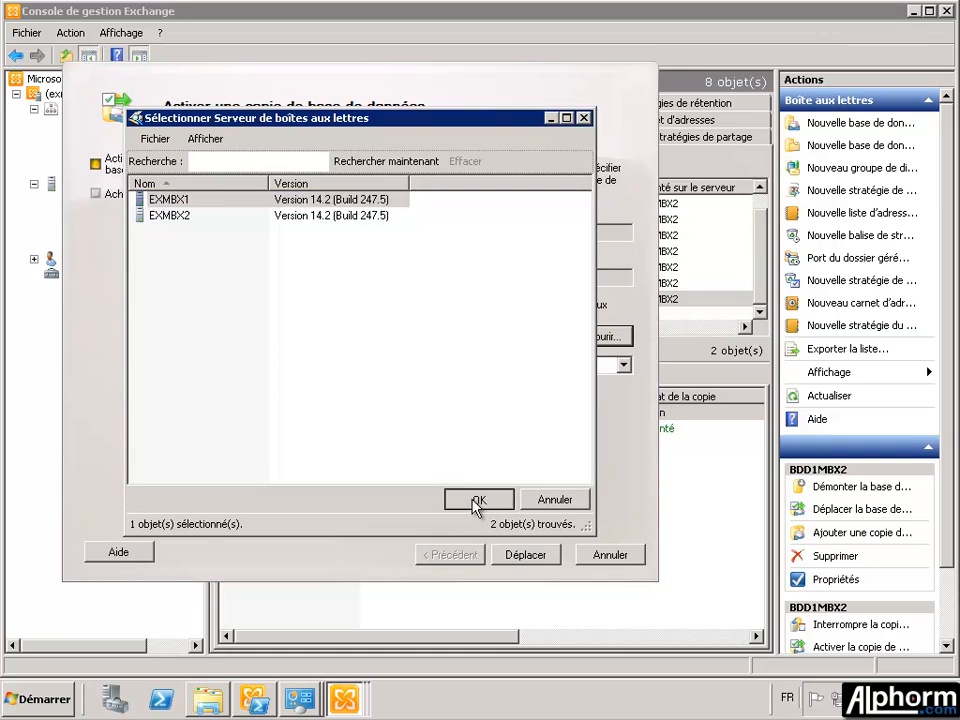
{"action": "left_click", "coordinate": [538, 558]}
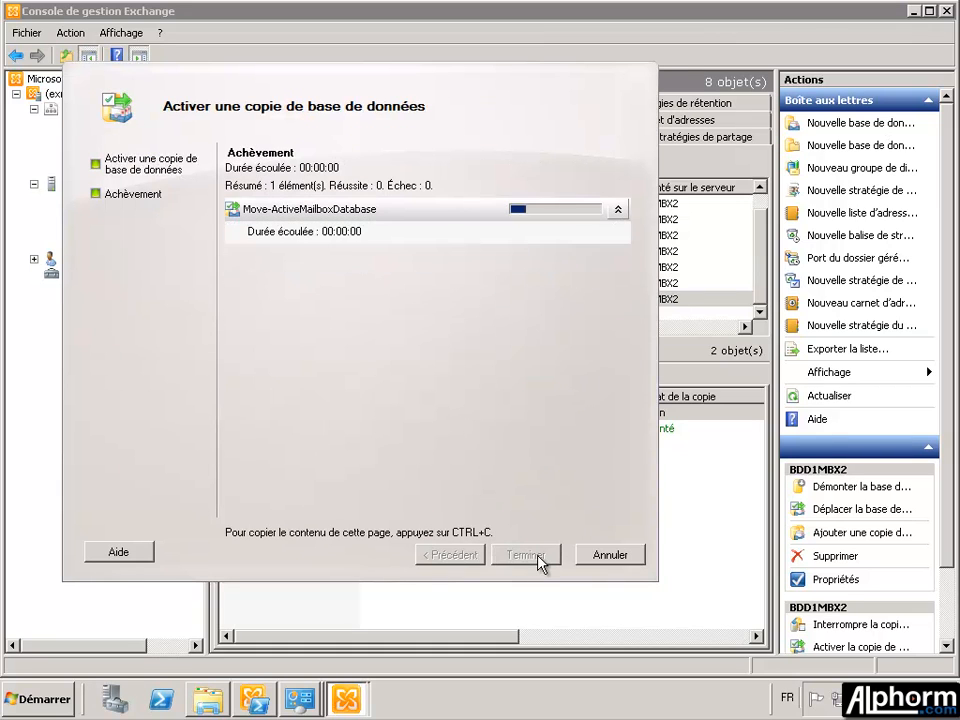
{"action": "left_click", "coordinate": [527, 555]}
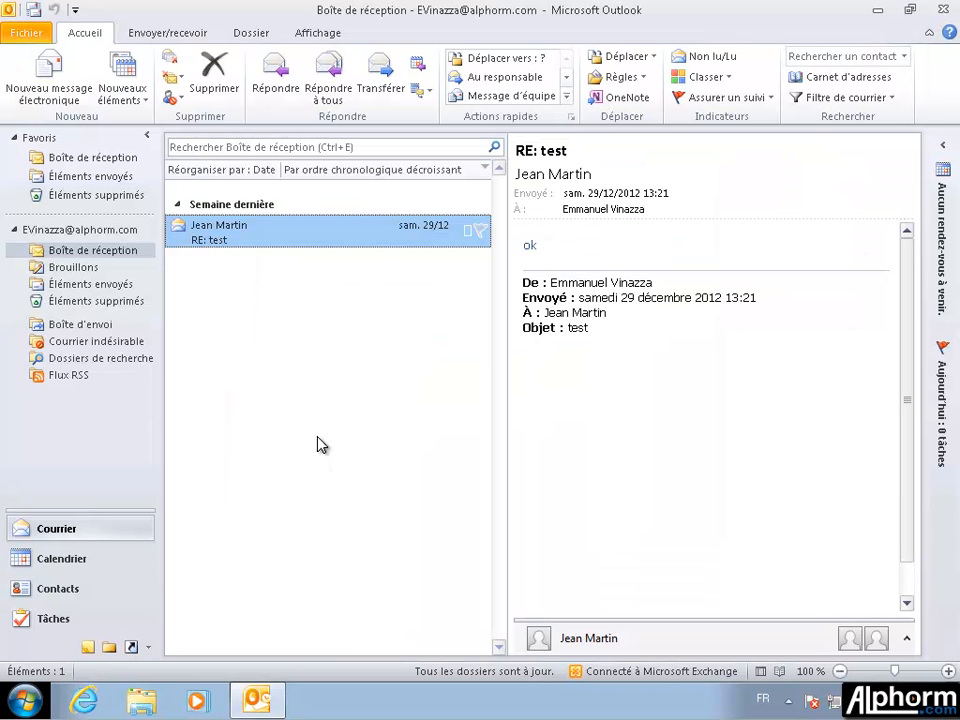
- In Outlook, view one mailbox's sent items and, from the other user's mailbox, send its owner a message with subject and body "test"
{"action": "left_click", "coordinate": [84, 285]}
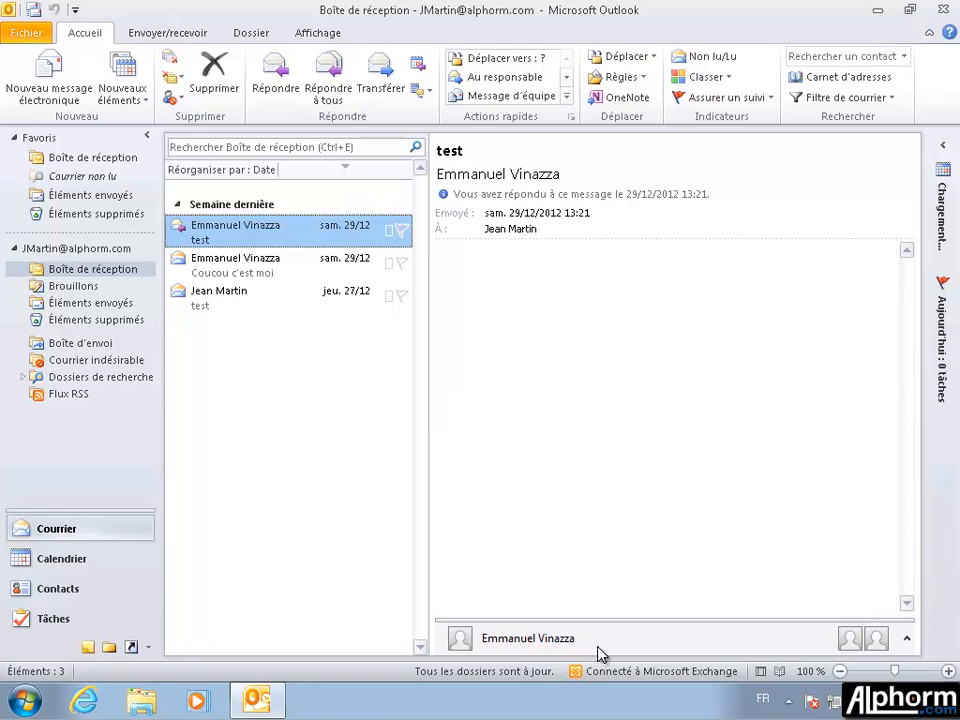
{"action": "left_click", "coordinate": [40, 66]}
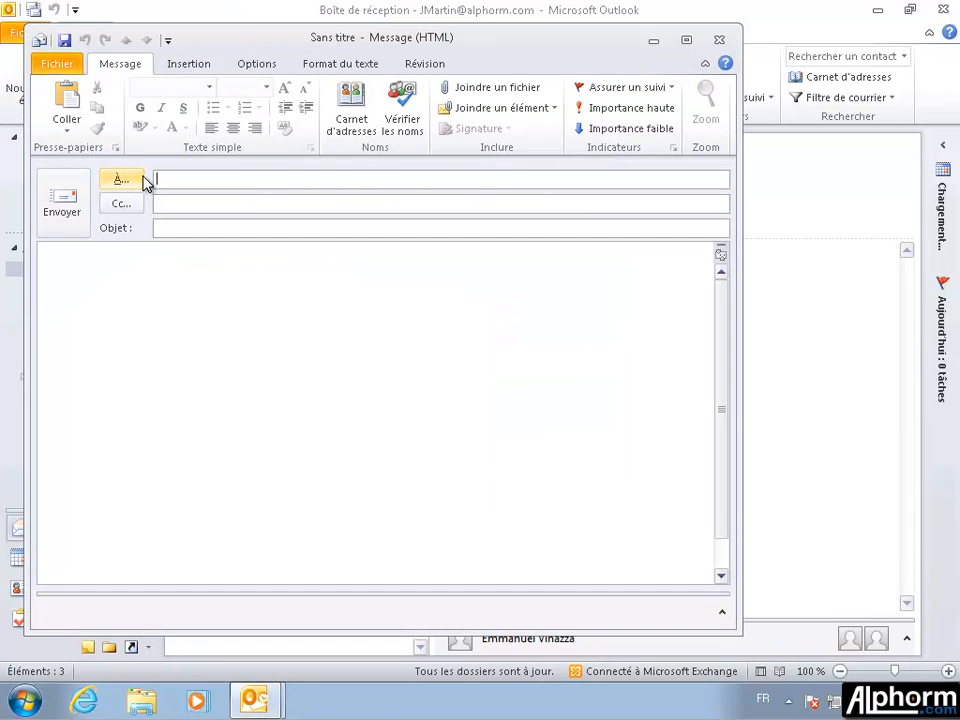
{"action": "type", "text": "ev"}
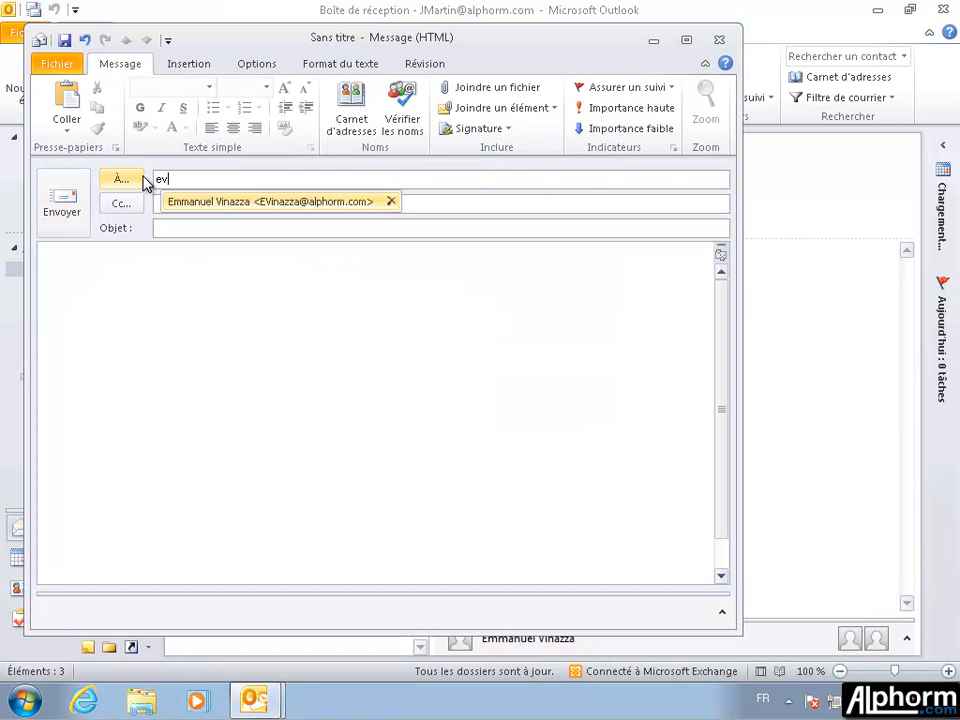
{"action": "key", "text": "Return"}
{"action": "key", "text": "Tab"}
{"action": "key", "text": "Tab"}
{"action": "type", "text": "t"}
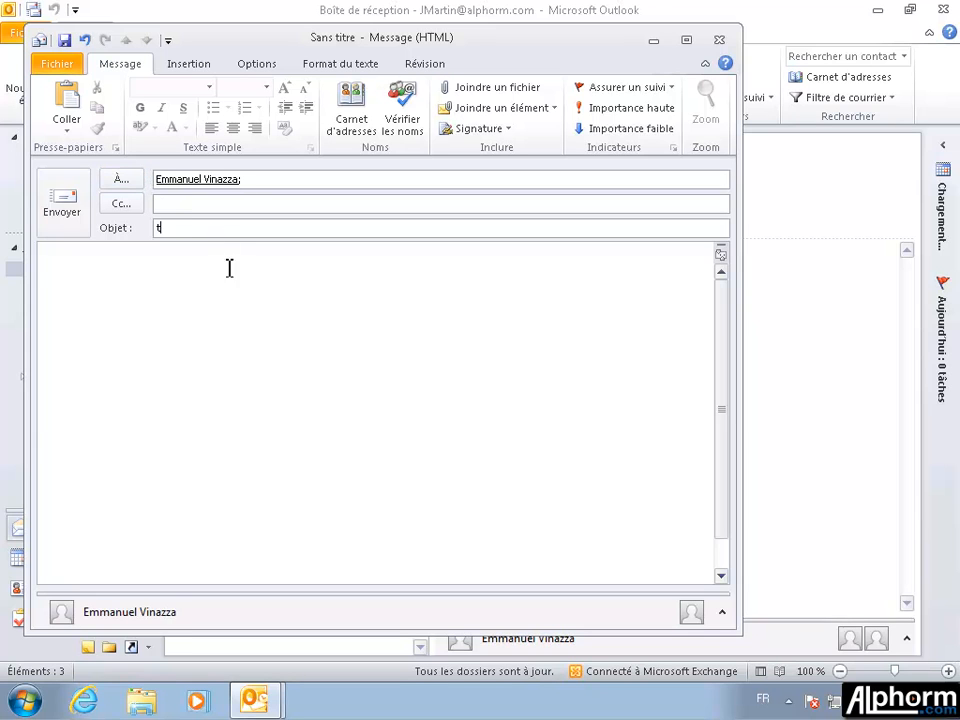
{"action": "type", "text": "est"}
{"action": "key", "text": "Tab"}
{"action": "type", "text": "test"}
{"action": "left_click", "coordinate": [65, 210]}
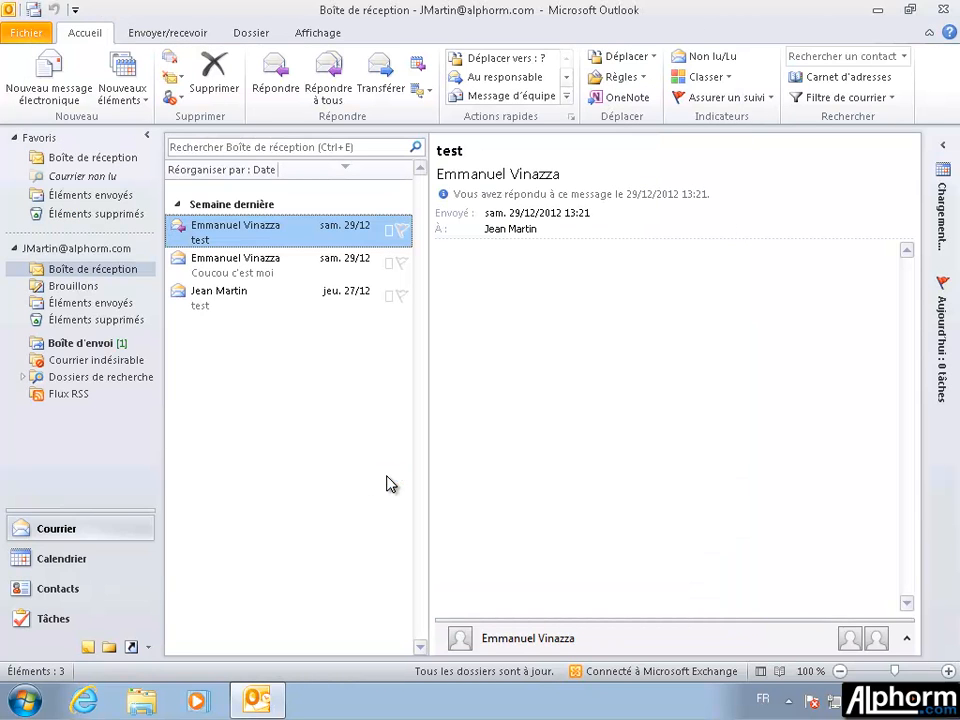
- Check the sender's outbox, inbox and sent items for the test message, and open it in the recipient's inbox
{"action": "left_click", "coordinate": [93, 345]}
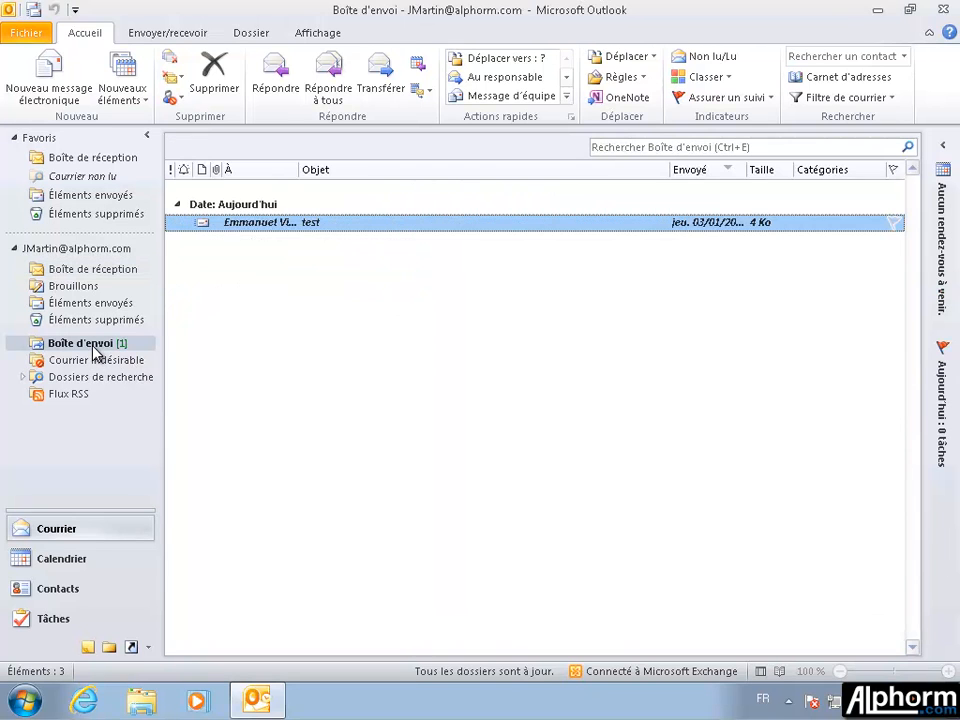
{"action": "left_click", "coordinate": [113, 272]}
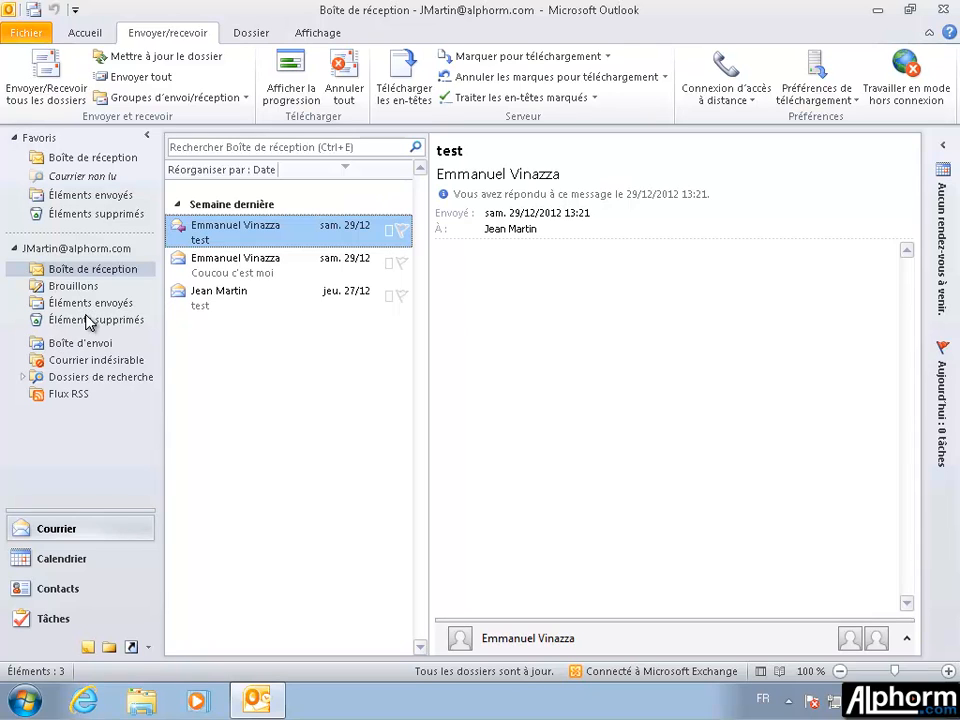
{"action": "left_click", "coordinate": [58, 302]}
{"action": "left_click", "coordinate": [80, 270]}
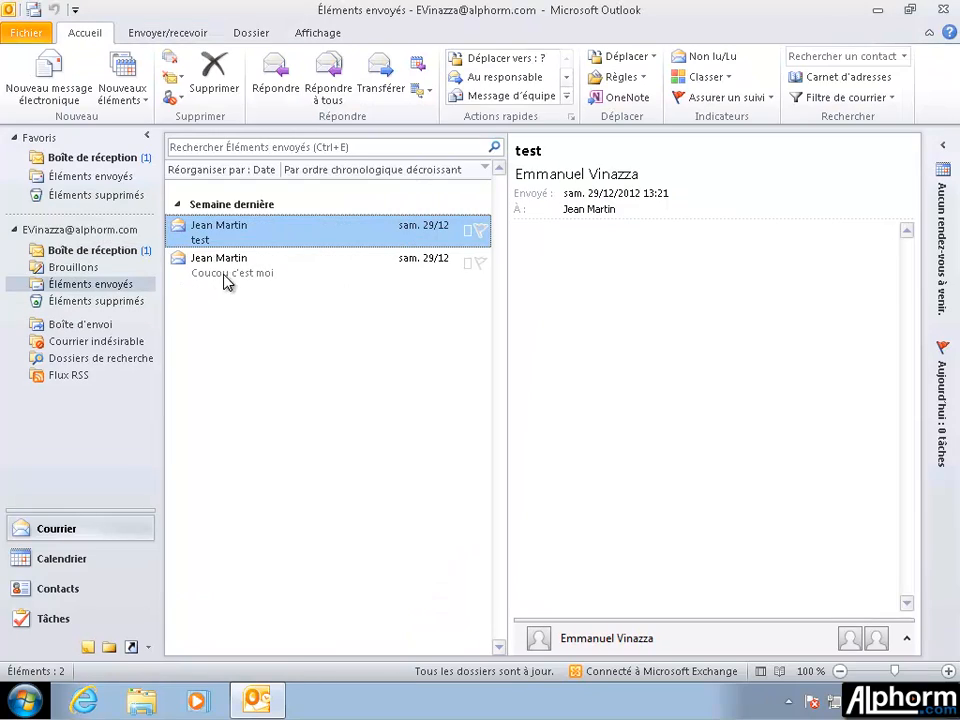
{"action": "left_click", "coordinate": [110, 251]}
{"action": "left_click", "coordinate": [229, 238]}
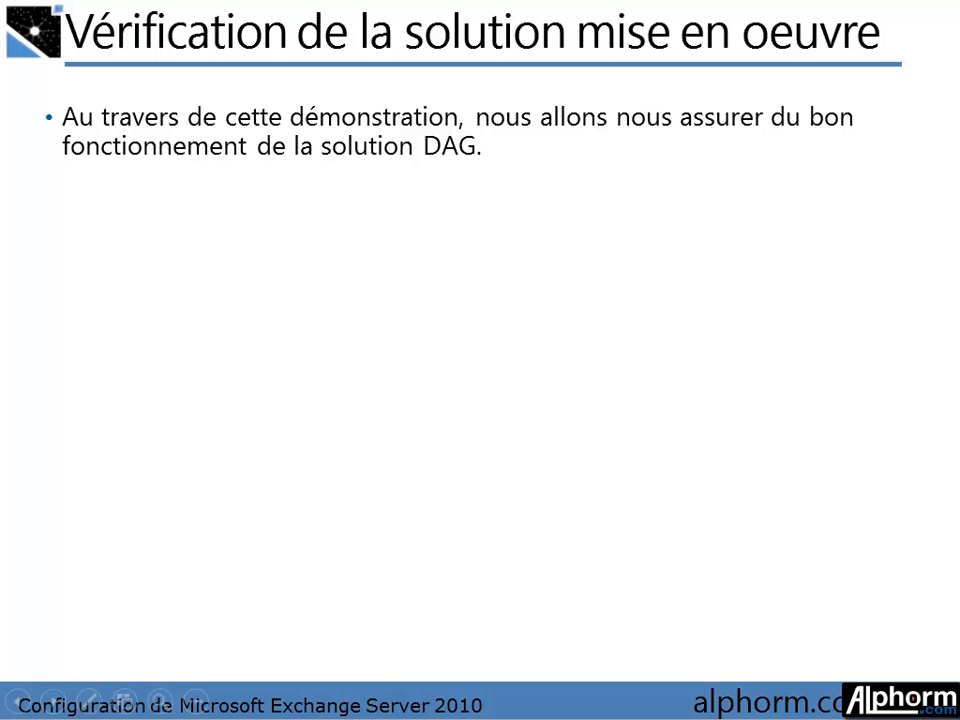
{"action": "left_click", "coordinate": [562, 428]}
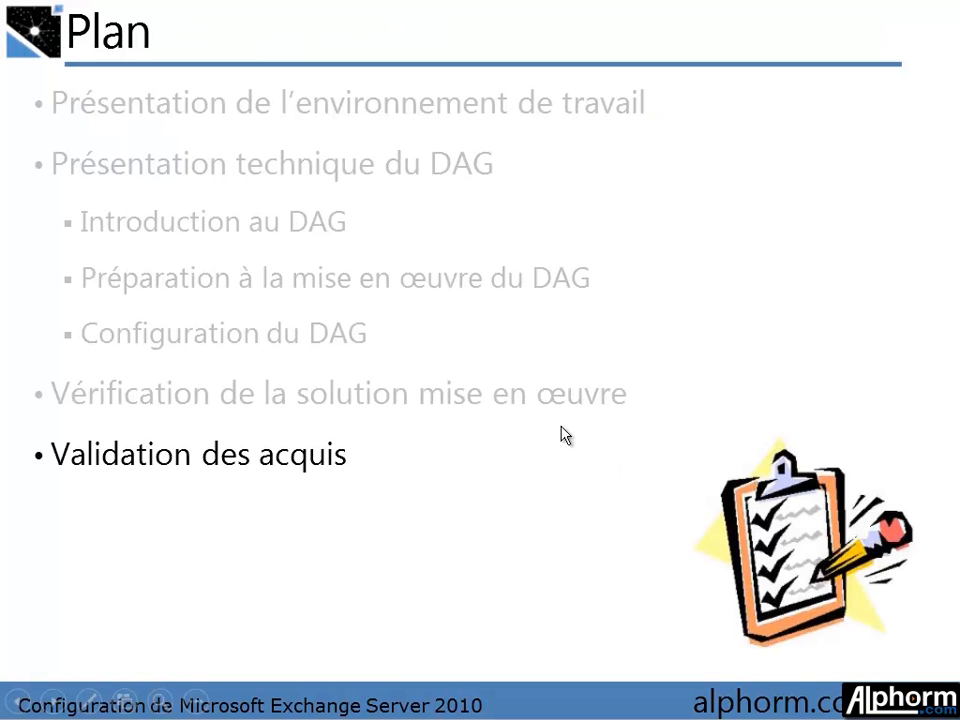